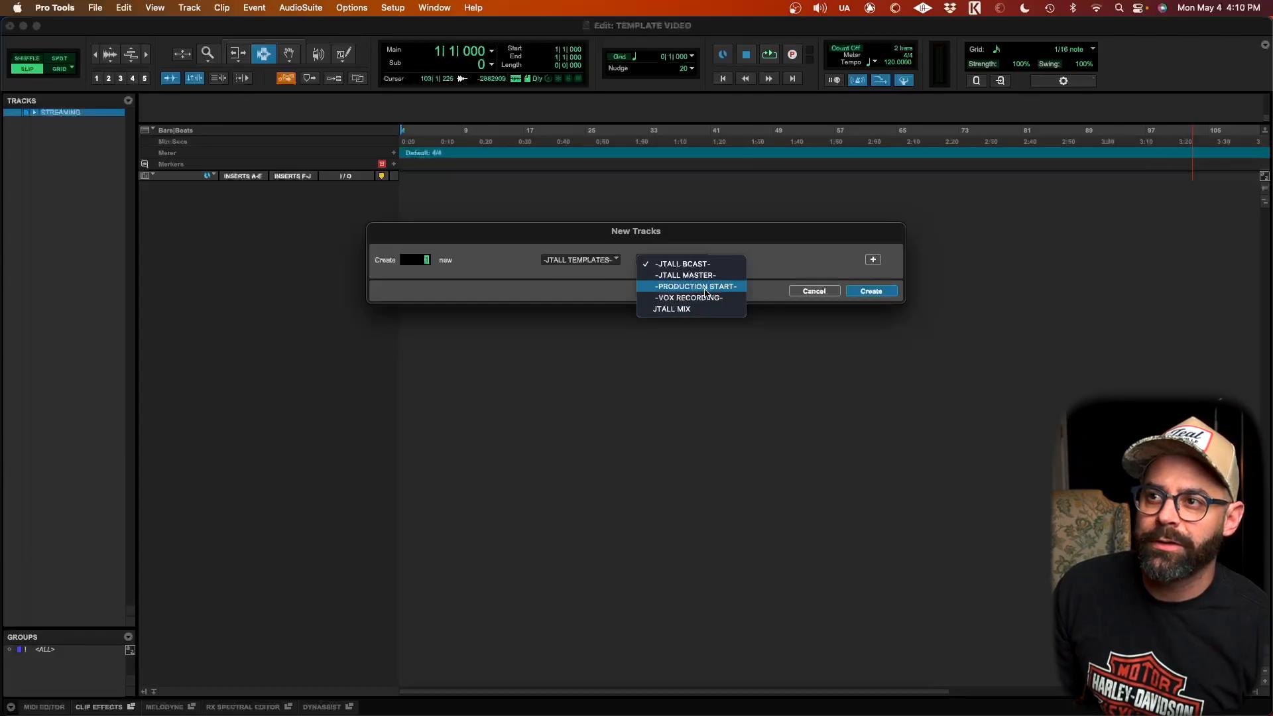
Step: Create new tracks from the -JTALL BCAST- track preset
click(686, 264)
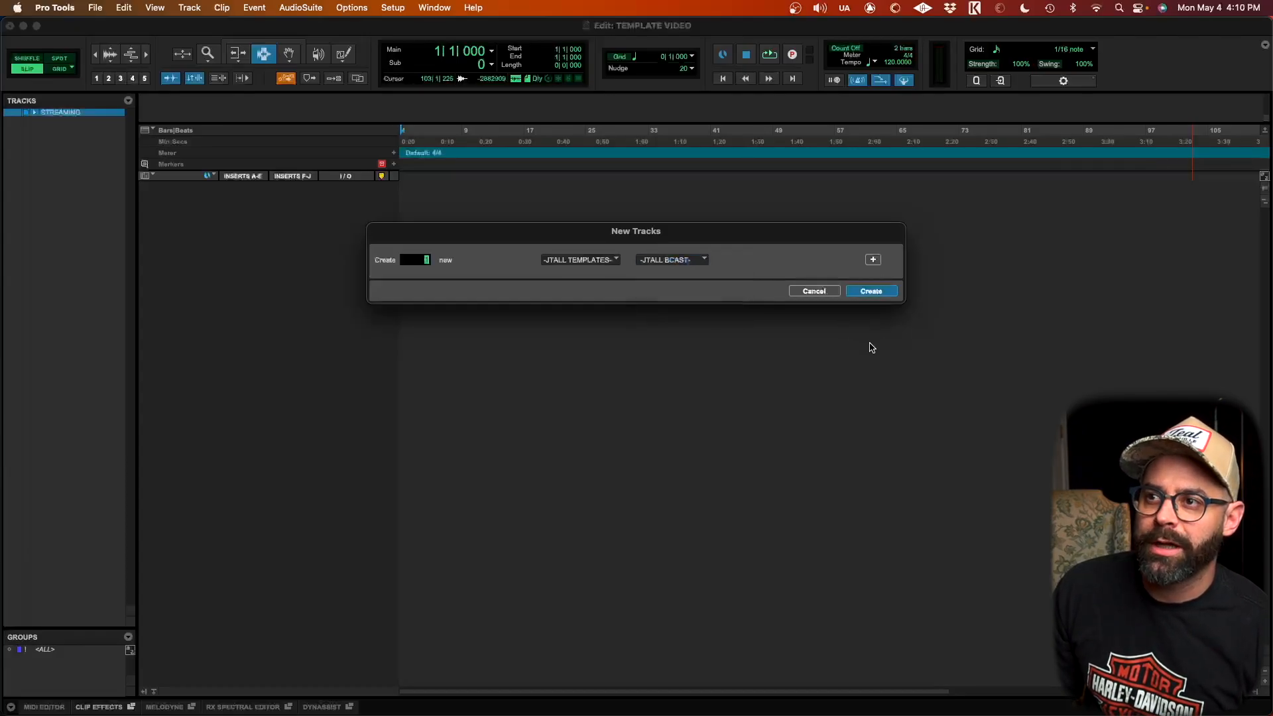
click(876, 293)
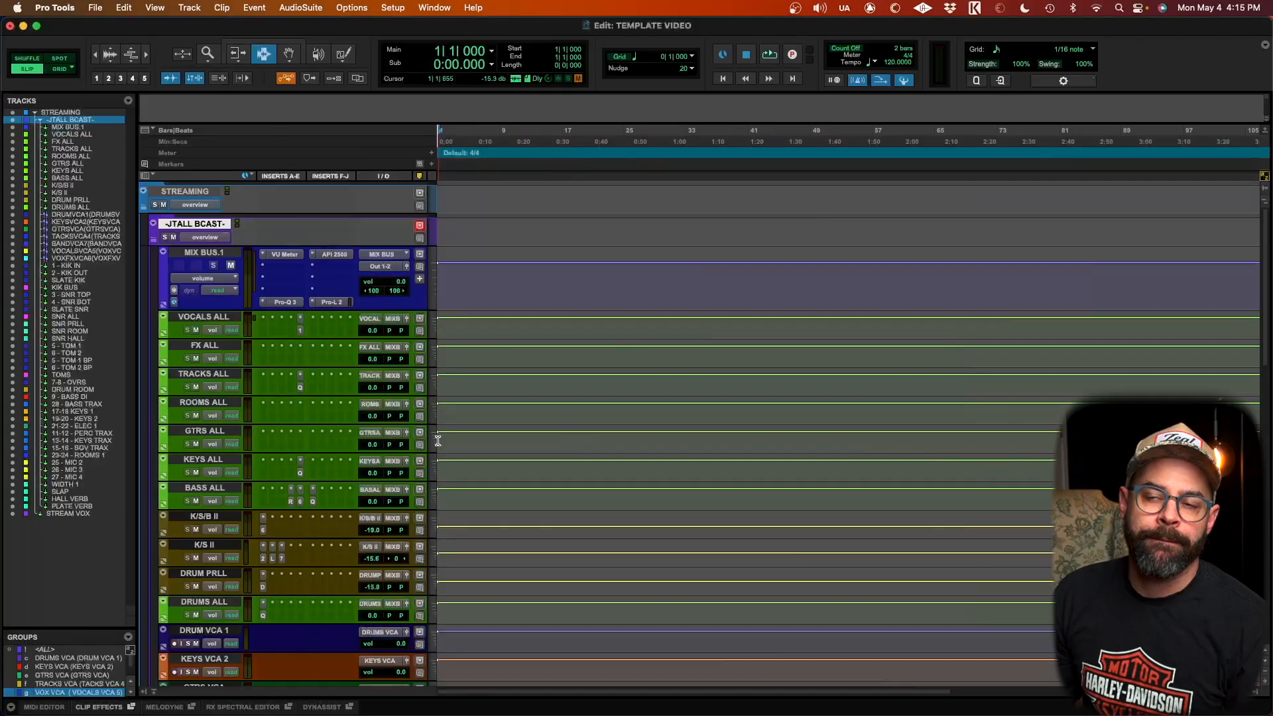
Step: Review the imported broadcast tracks in the Edit window and across the Mix window
scroll(377, 446, down, 12)
scroll(376, 446, up, 11)
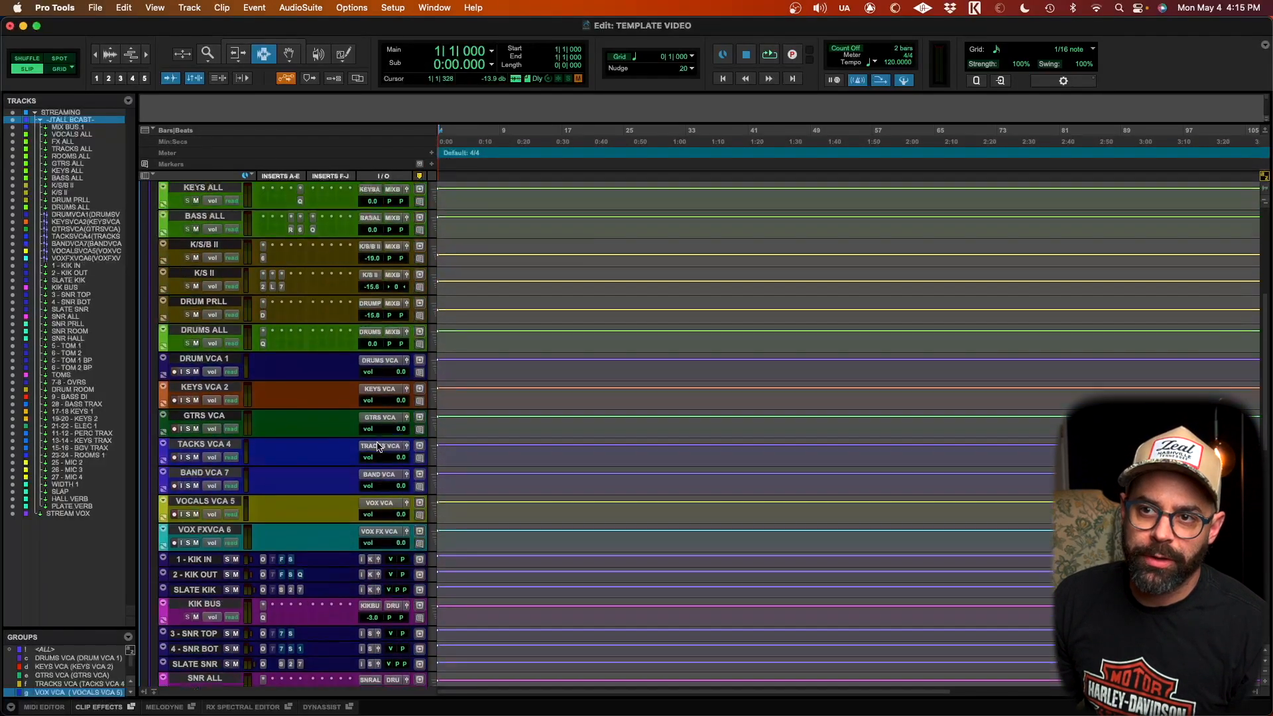
scroll(378, 446, up, 1)
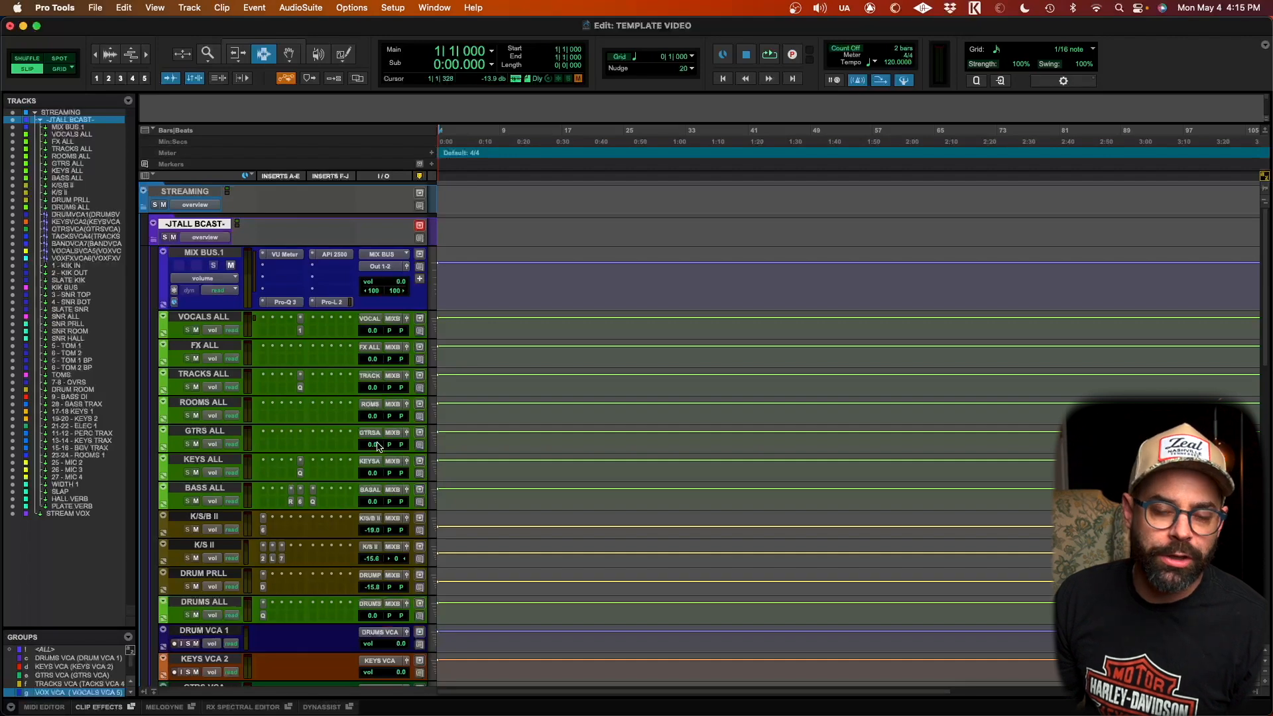
scroll(376, 446, down, 13)
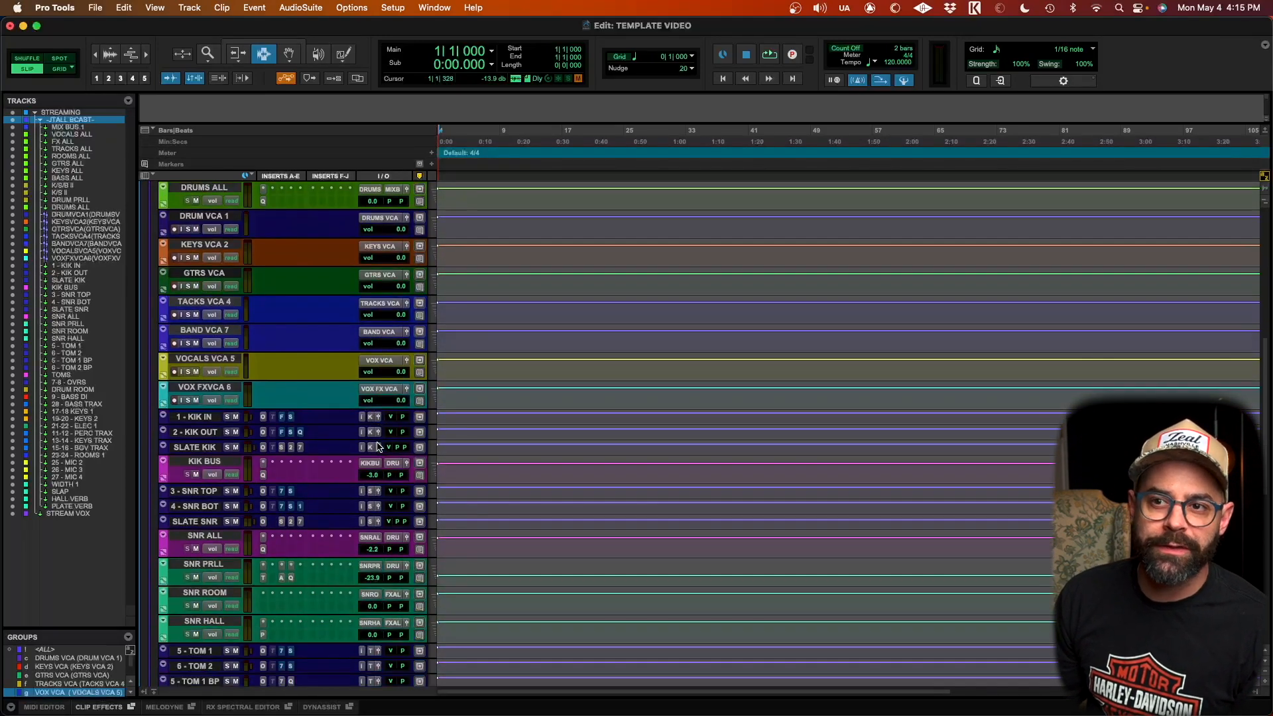
key(super+equal)
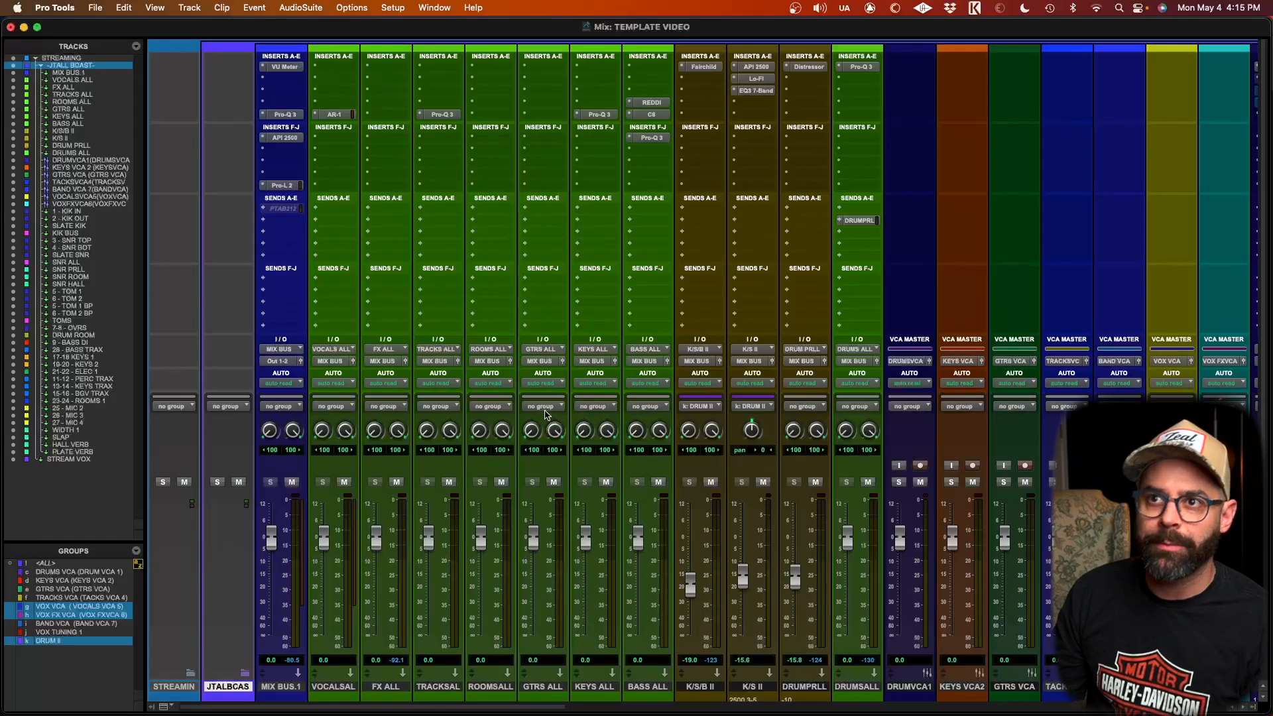
scroll(594, 368, right, 5)
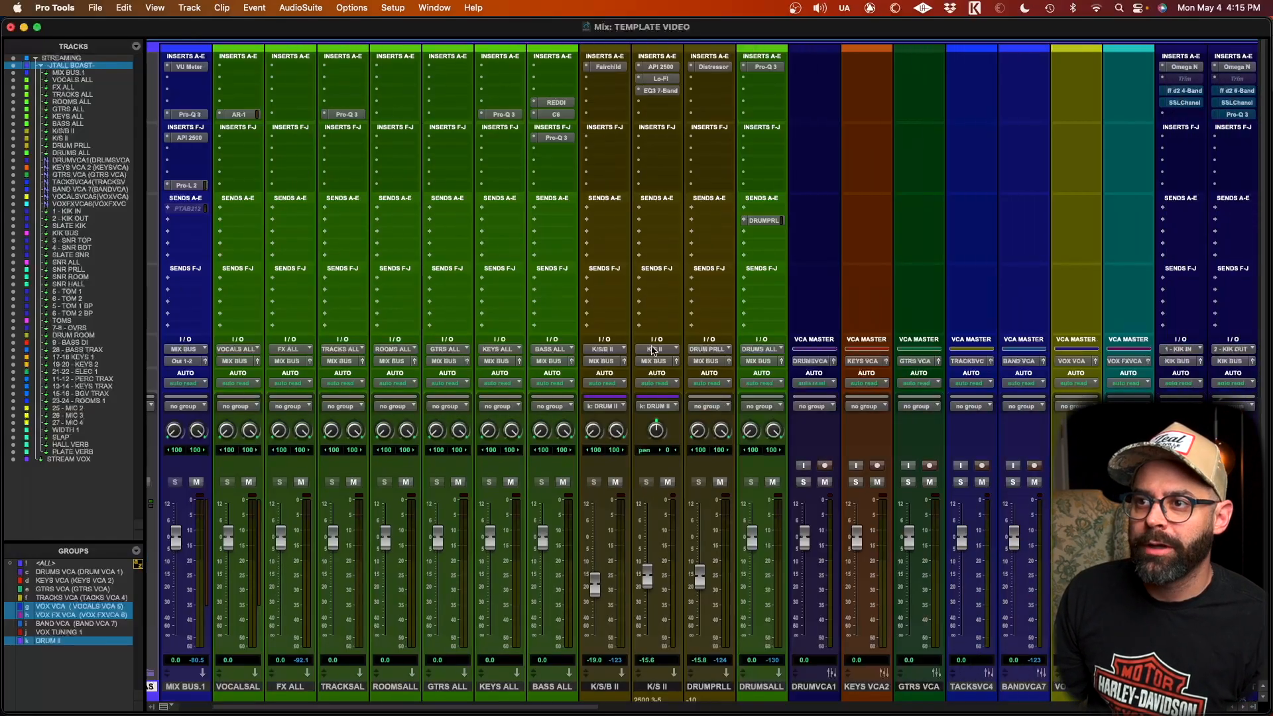
scroll(820, 399, right, 15)
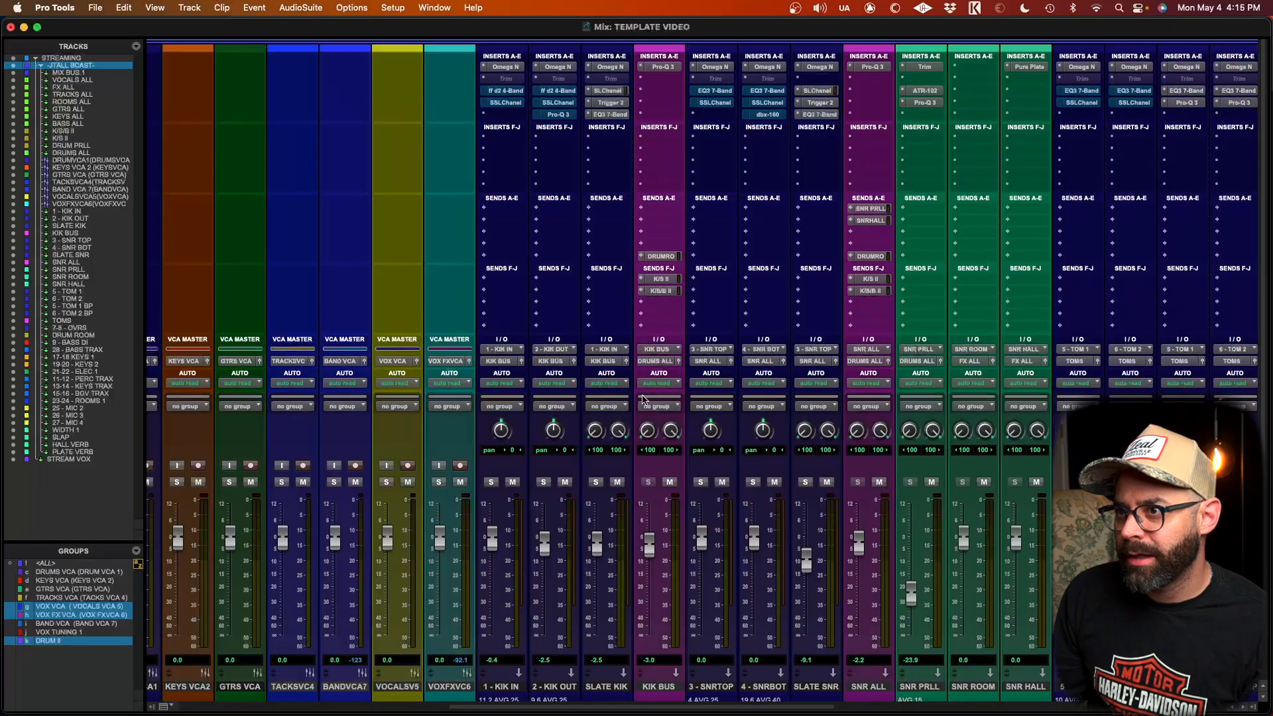
scroll(726, 545, right, 4)
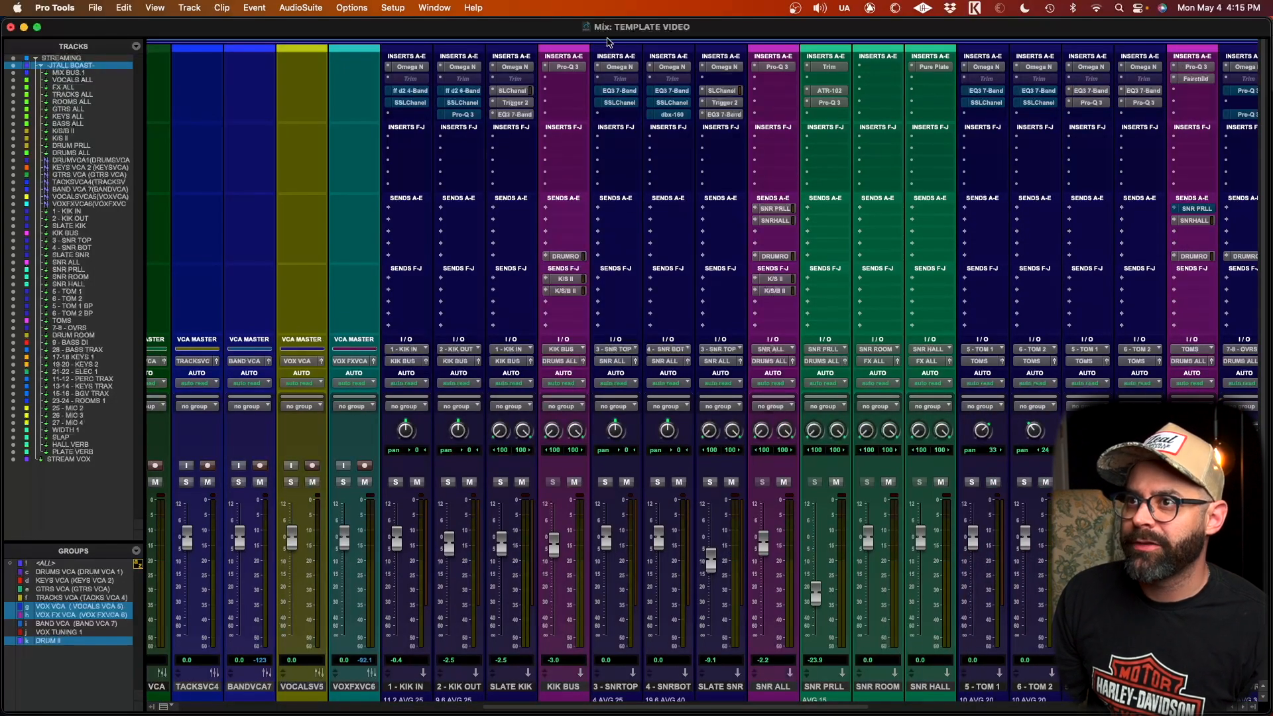
scroll(696, 184, down, 3)
scroll(697, 184, right, 12)
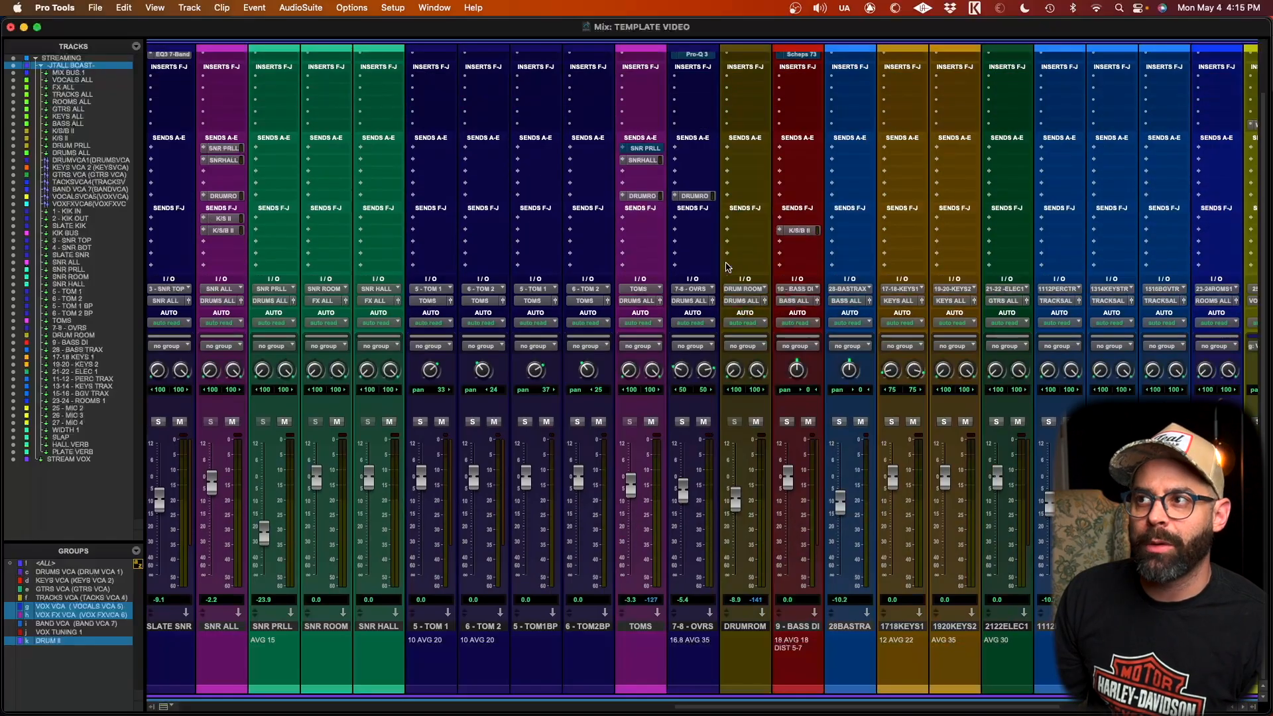
scroll(727, 267, right, 10)
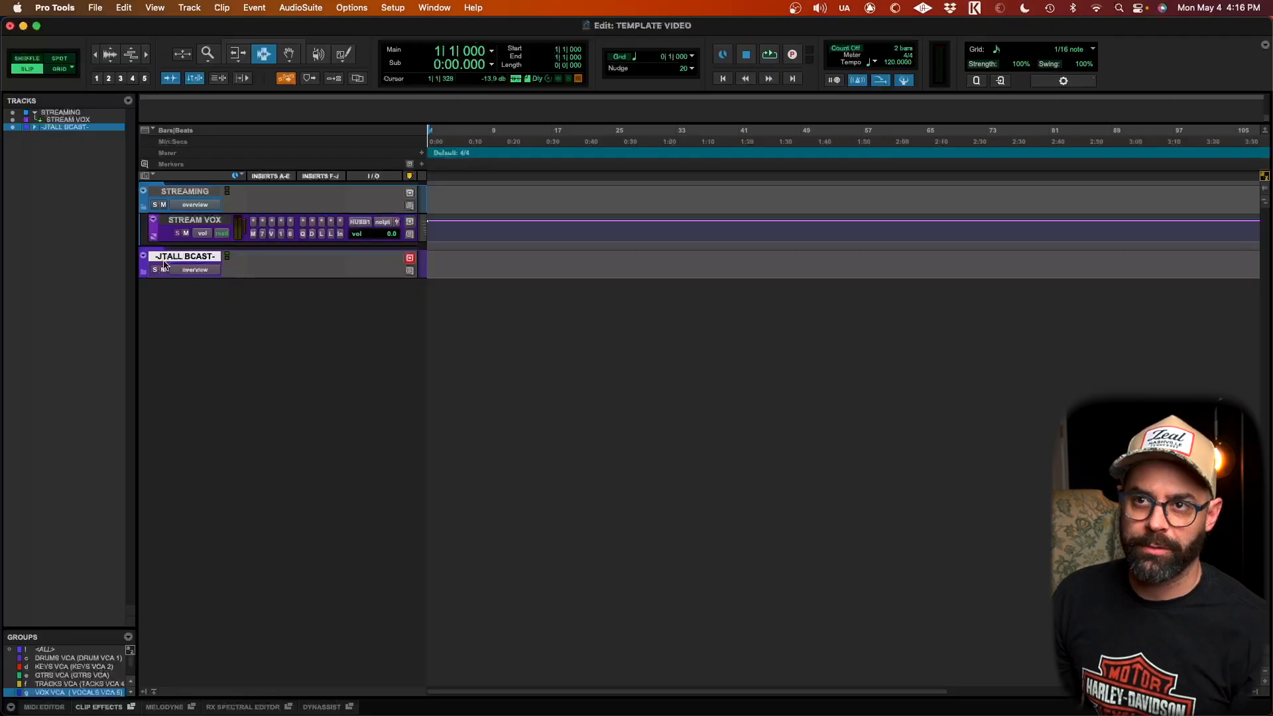
Step: Delete the -JTALL BCAST- folder track together with its contents
right_click(167, 260)
click(197, 429)
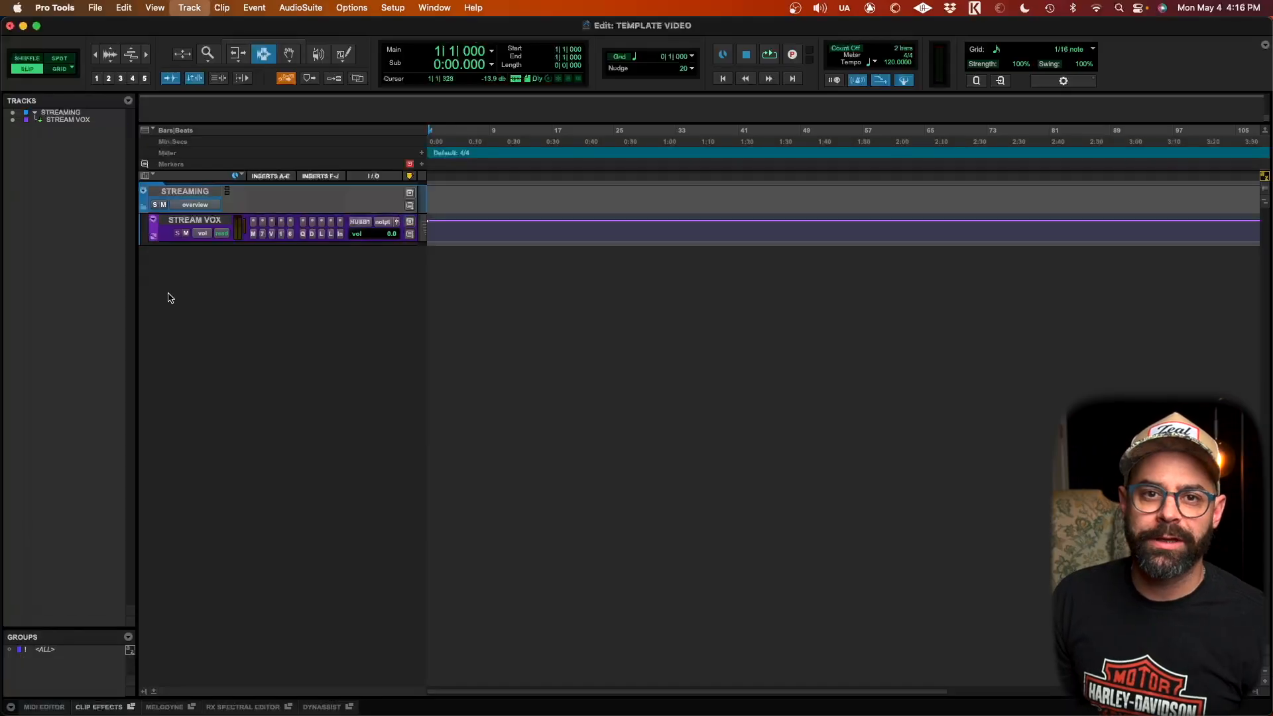
Step: Open the New Tracks dialog and create tracks from the -JTALL MASTER- track preset
key(super+shift+n)
key(super+Down)
key(super+Down)
key(super+Down)
key(super+Down)
key(super+Down)
key(super+Down)
key(super+Down)
key(super+Down)
key(super+Down)
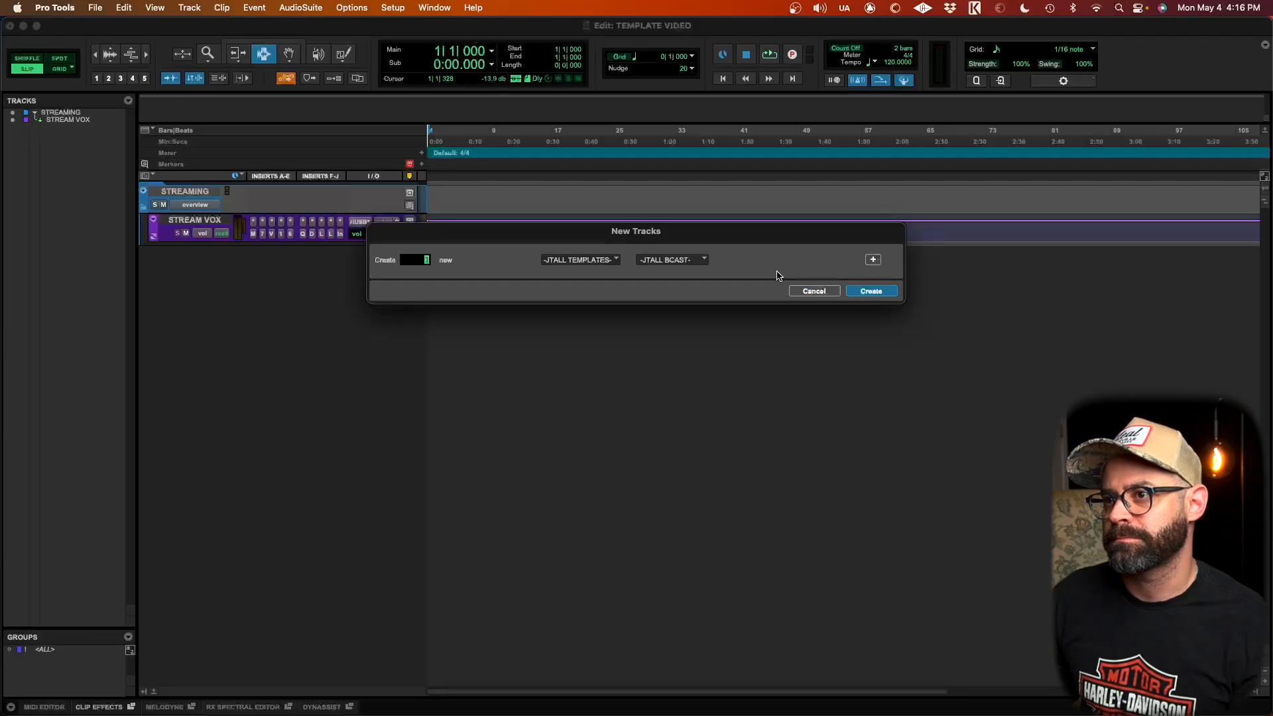
click(692, 267)
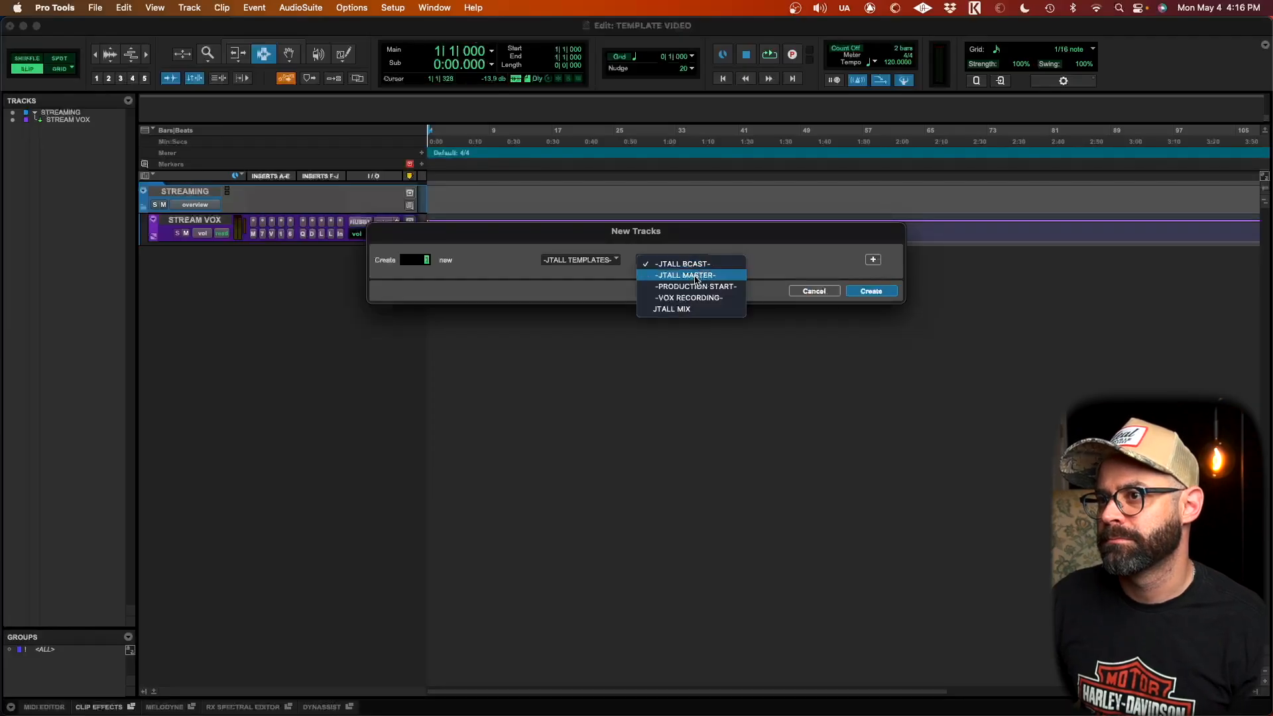
click(692, 275)
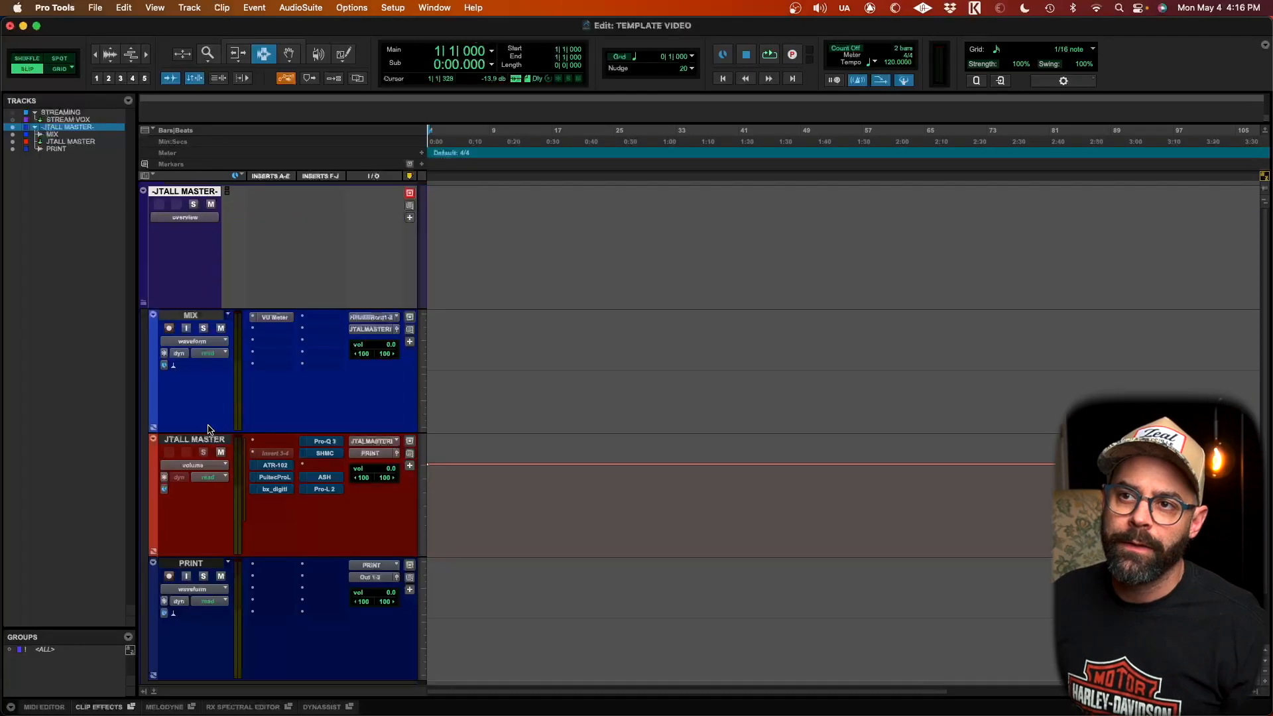
Step: Inspect the MIX, JTALL MASTER and PRINT tracks inside the -JTALL MASTER- folder and their VU Meter plugin
scroll(209, 429, down, 2)
click(272, 252)
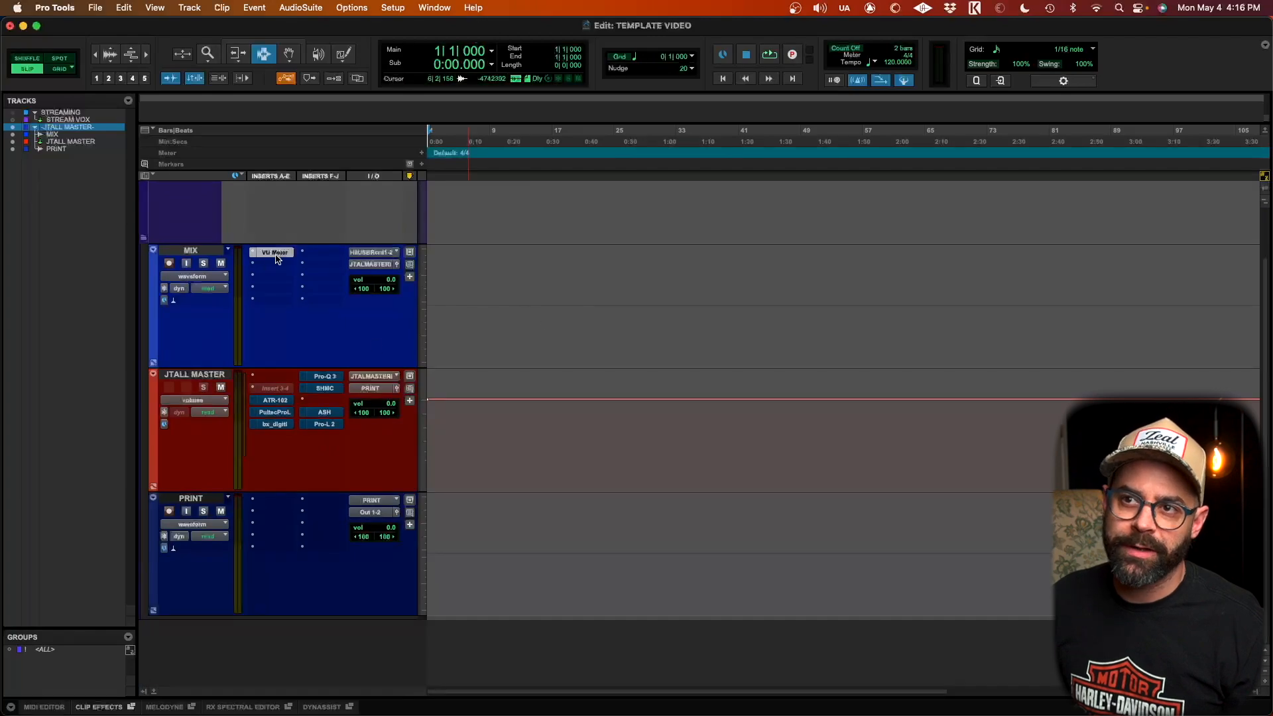
click(248, 175)
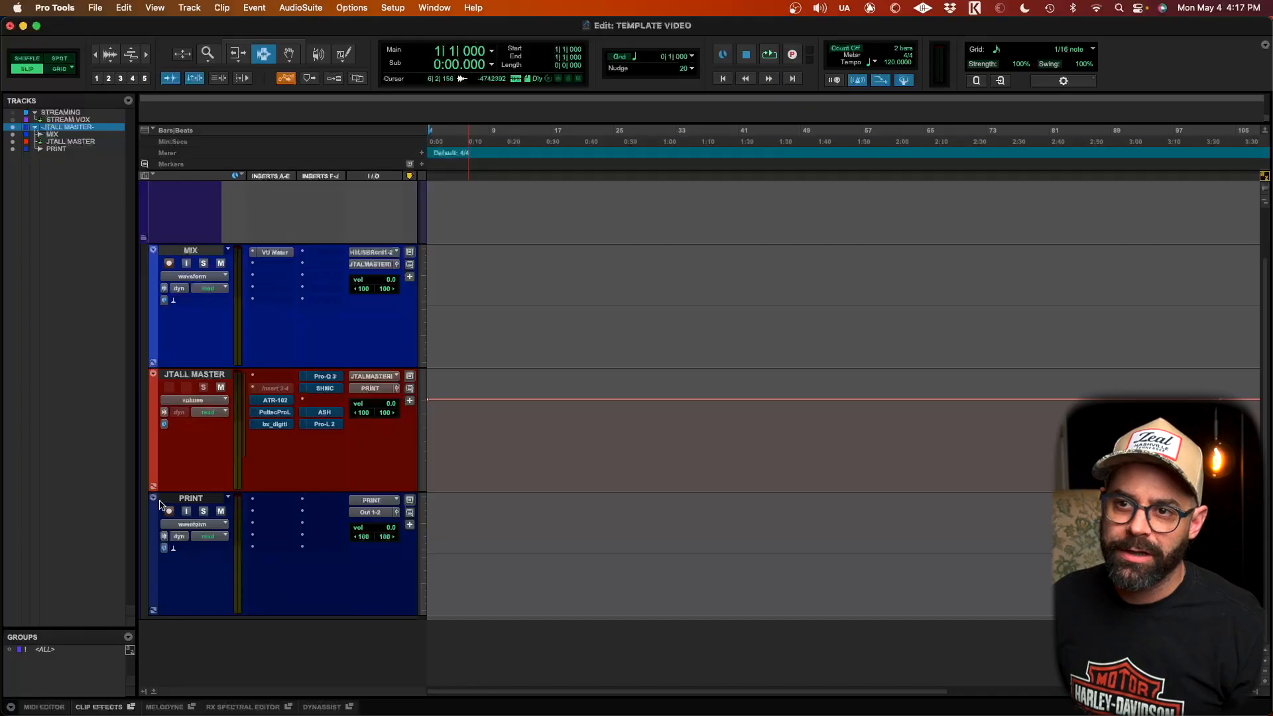
click(197, 501)
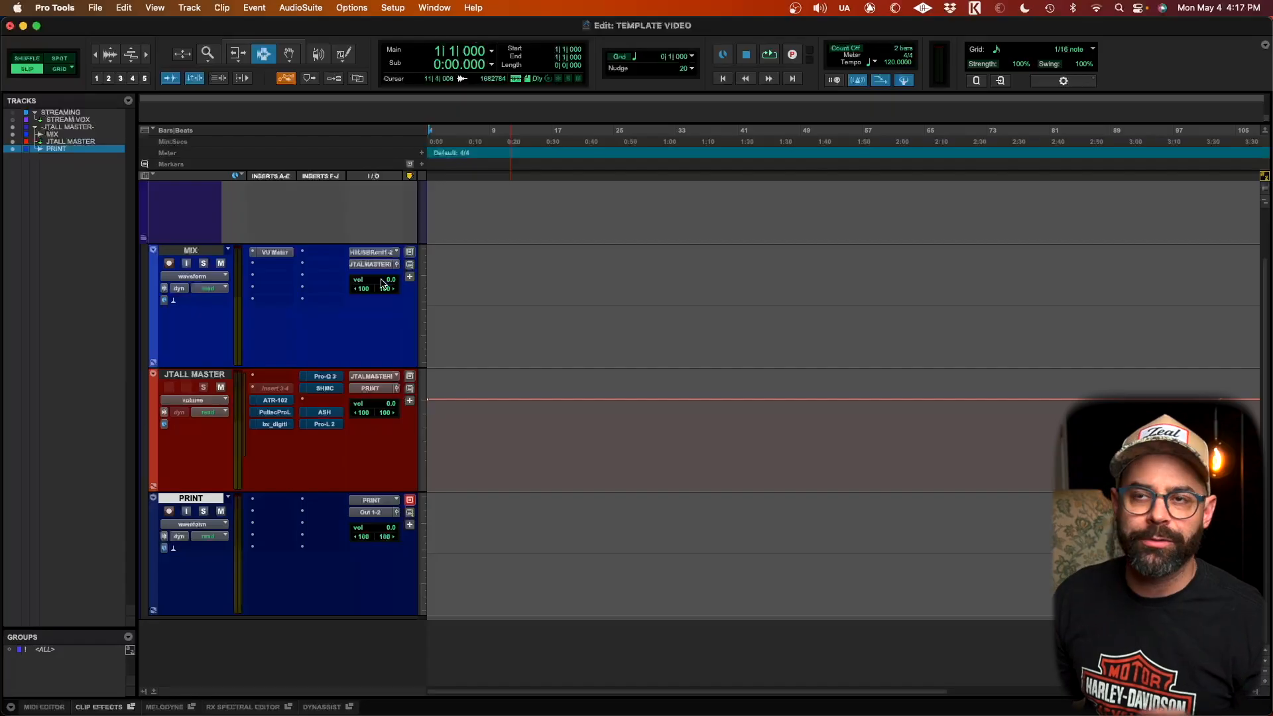
scroll(237, 370, up, 2)
Step: Collapse and delete the -JTALL MASTER- folder track
click(145, 306)
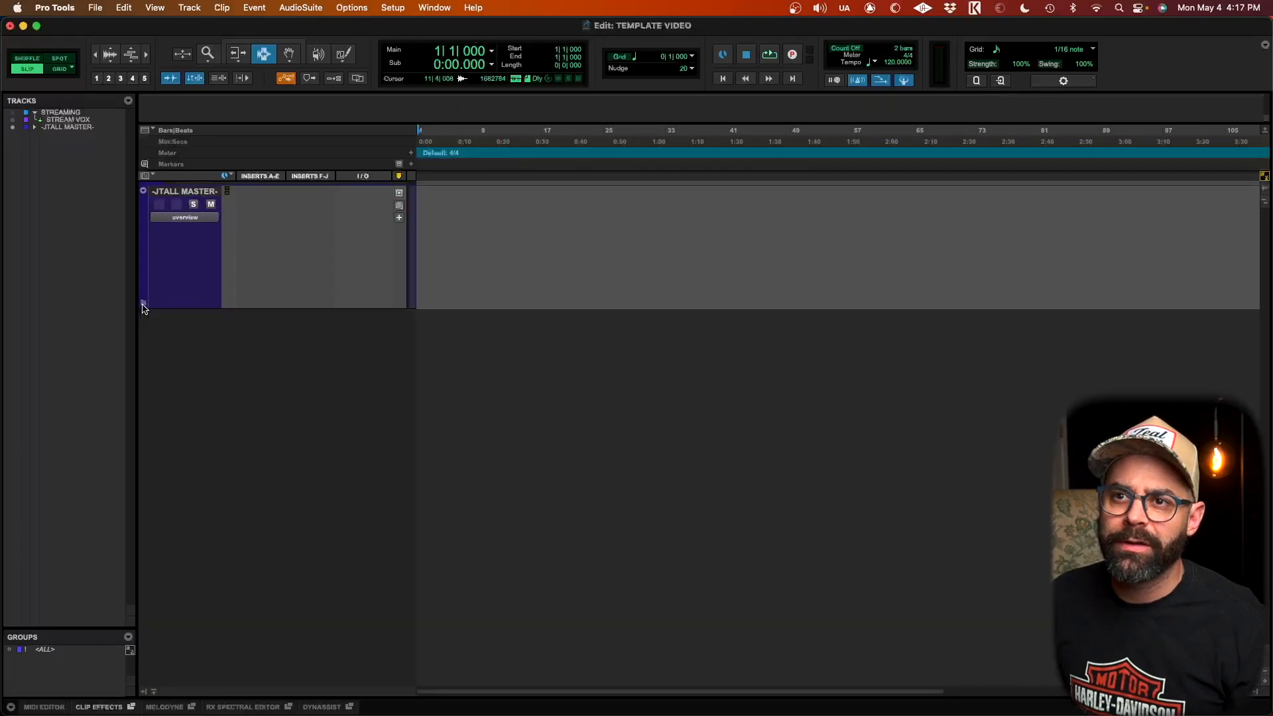
right_click(176, 191)
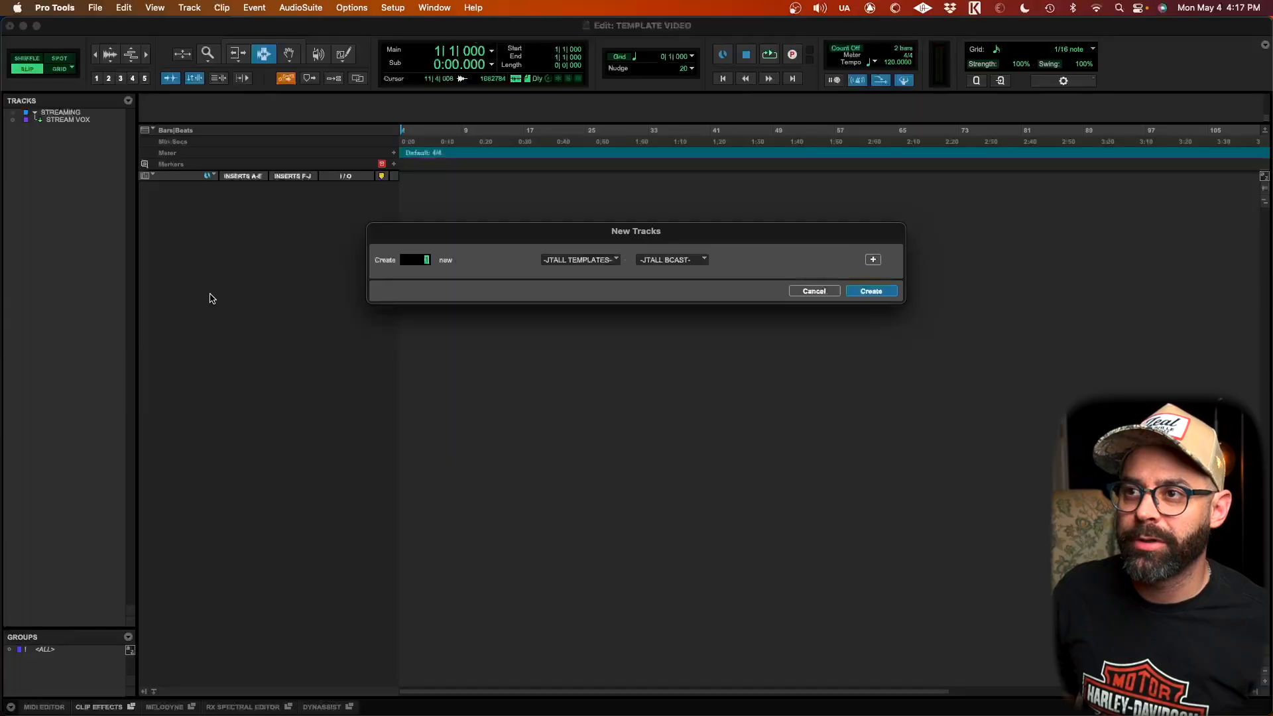
Step: Create new tracks from the -PRODUCTION START- track preset
click(656, 260)
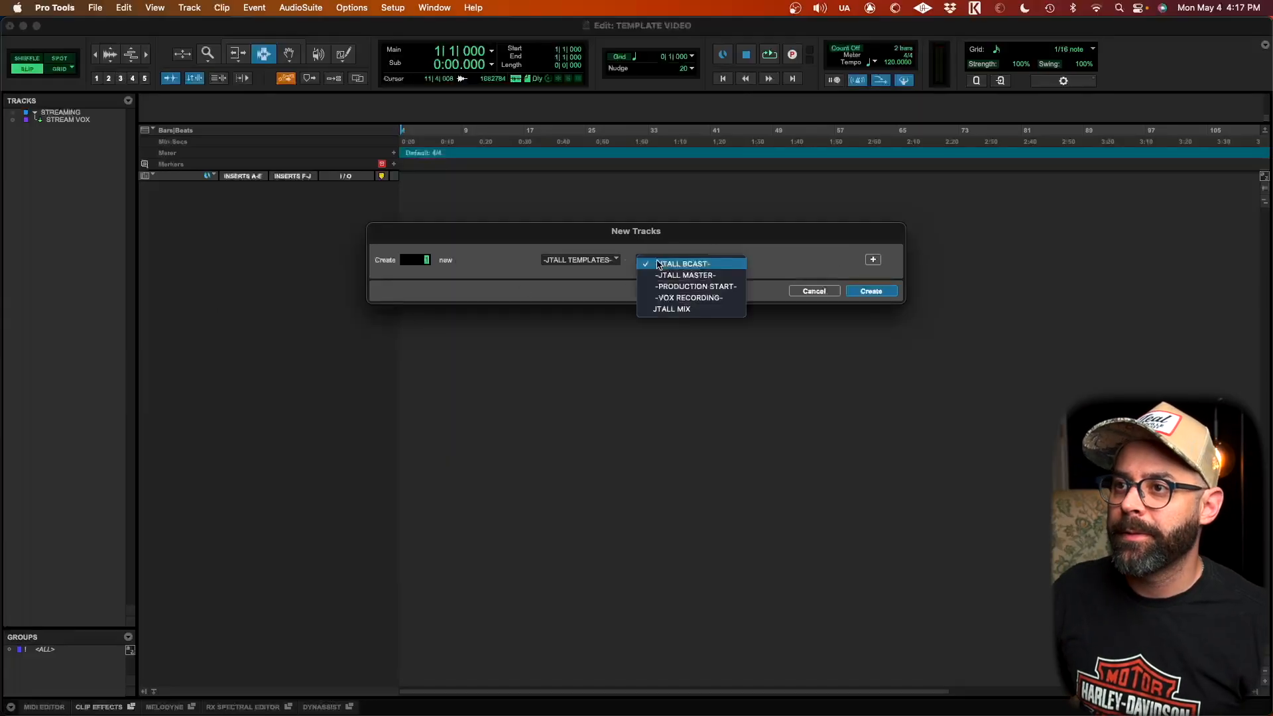
click(667, 286)
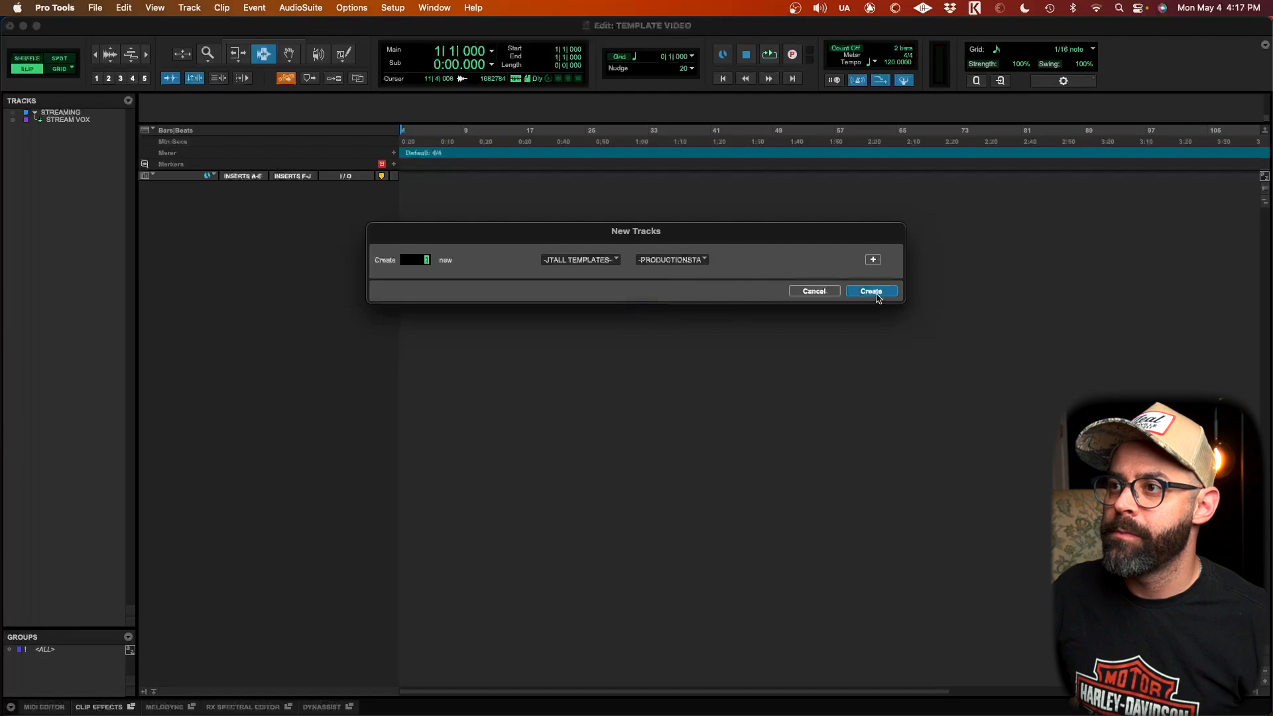
click(871, 292)
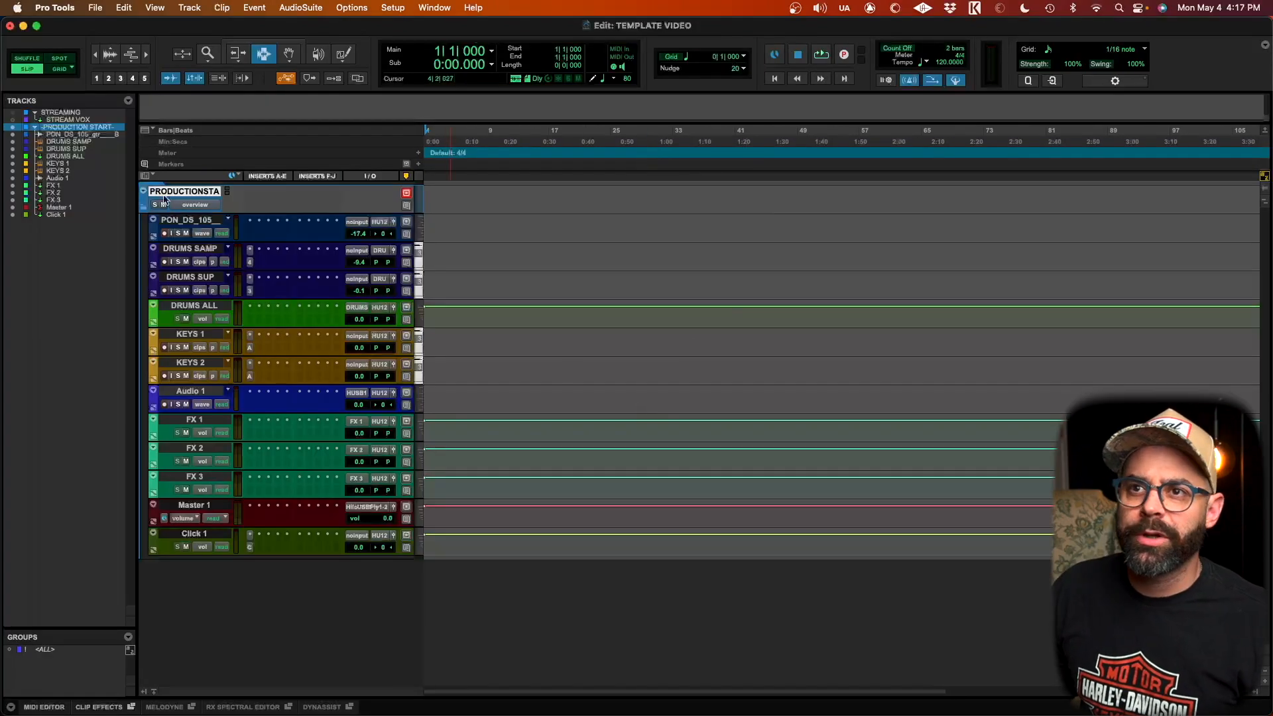
Step: Open and close the instrument plugins on the DRUMS SAMP, DRUMS SUP and KEYS 1 tracks to inspect them
click(250, 263)
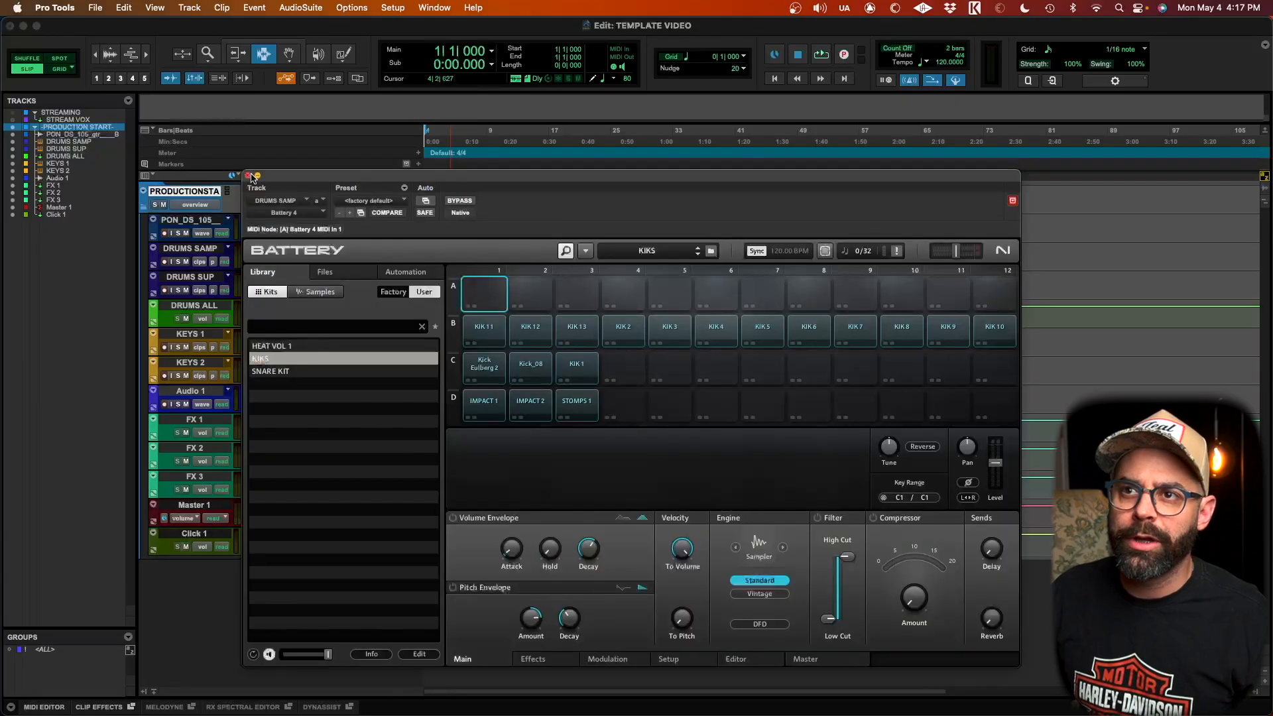
click(248, 177)
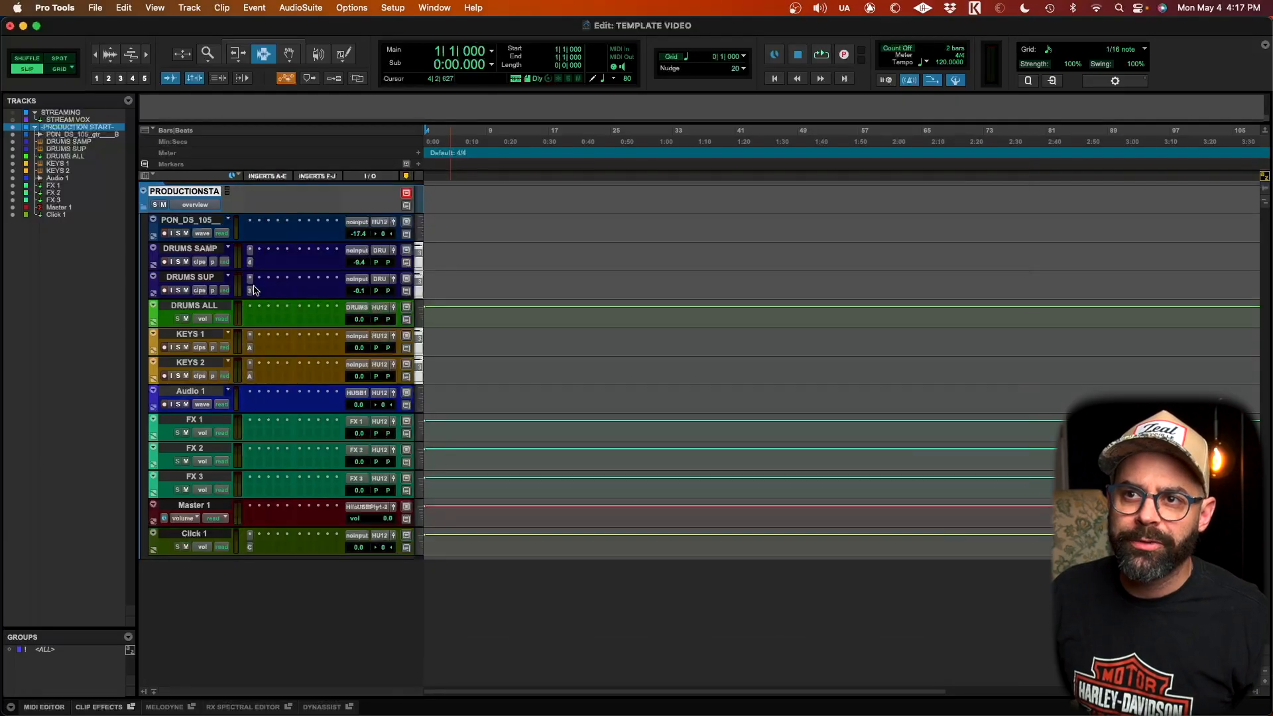
click(250, 291)
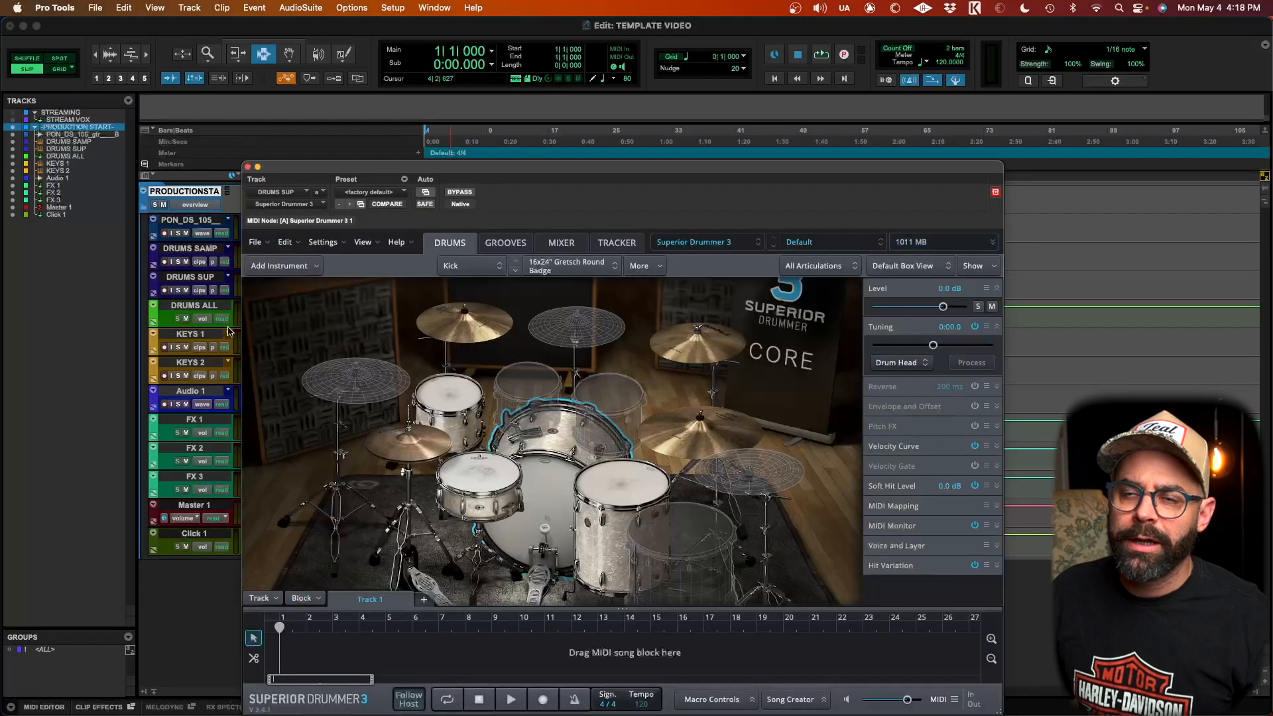
click(248, 166)
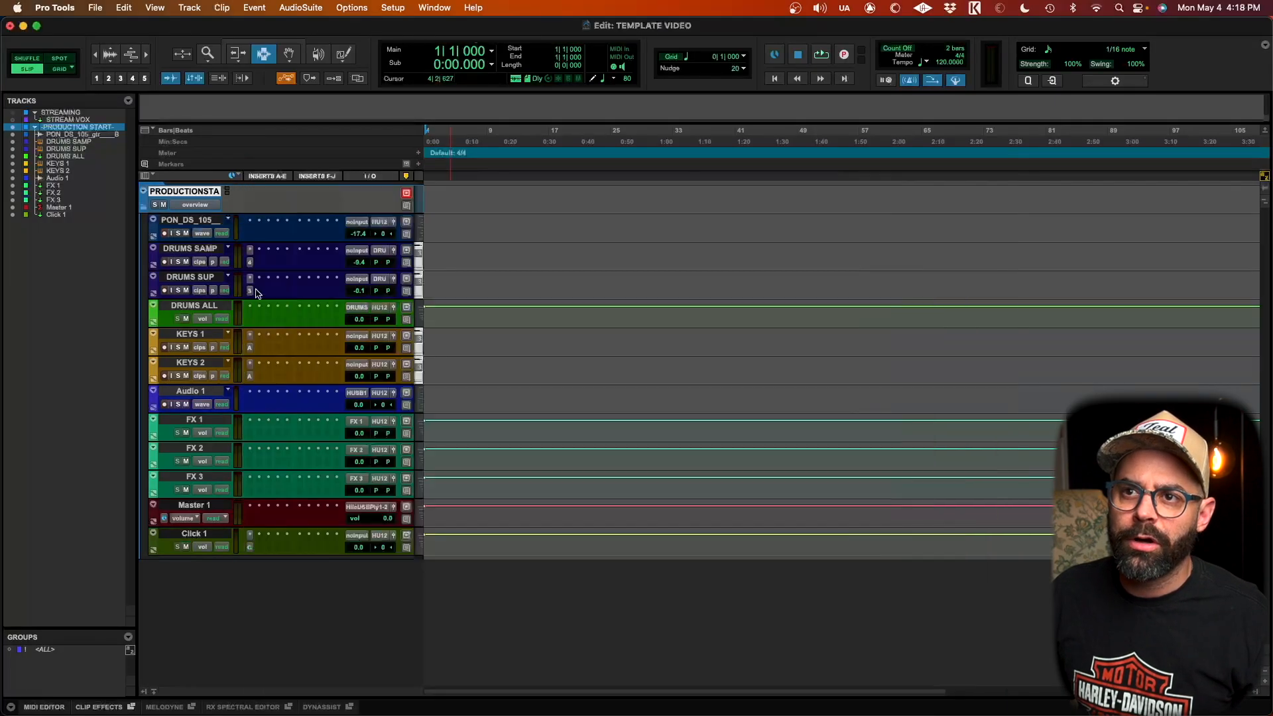
click(209, 309)
click(201, 335)
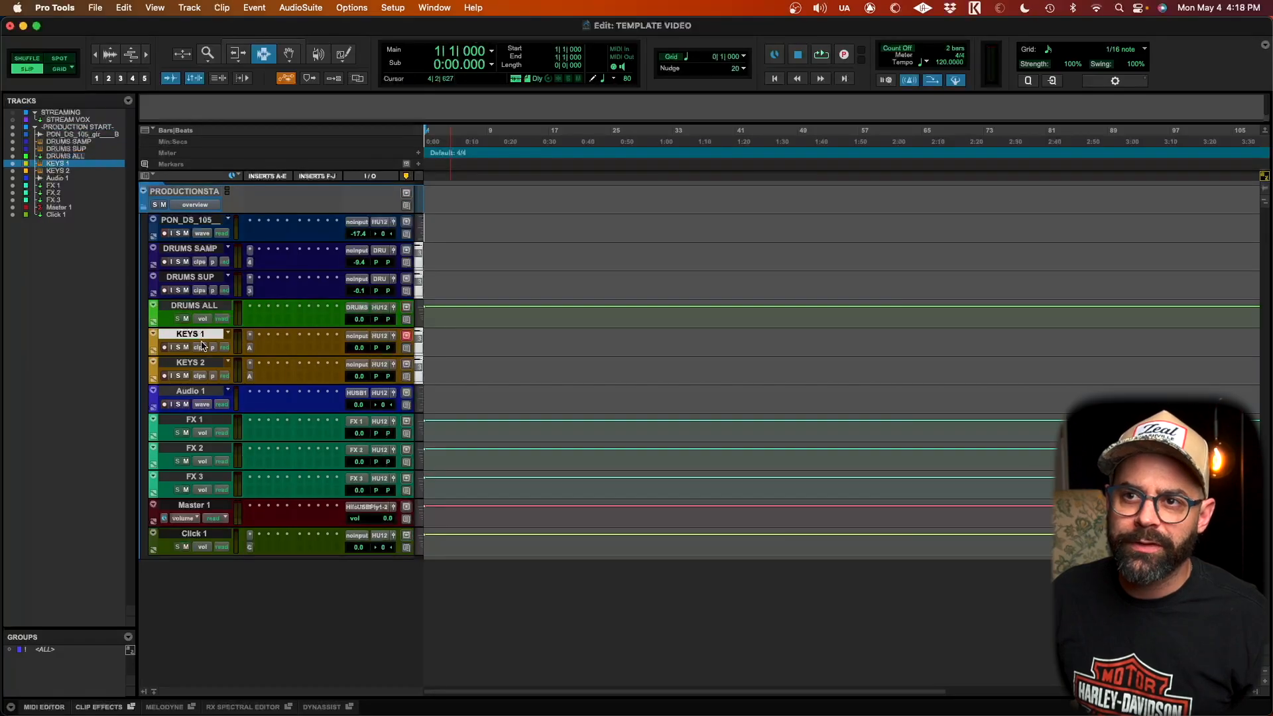
click(249, 349)
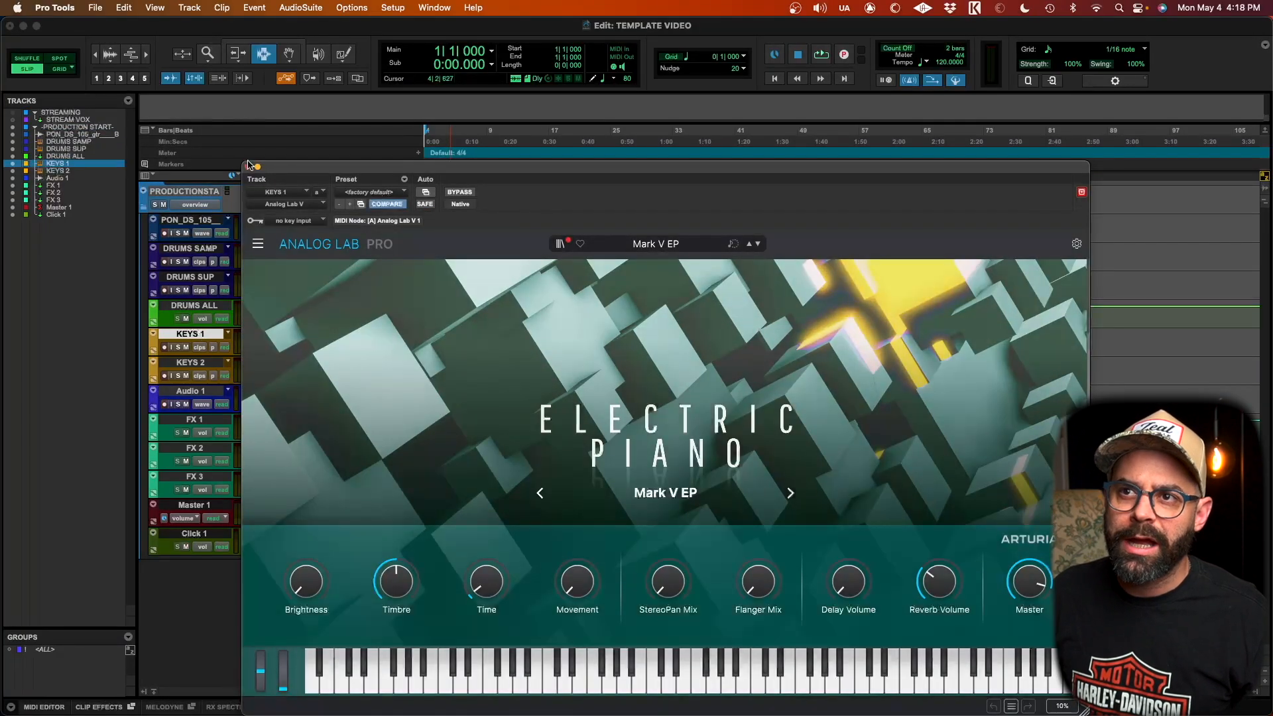
click(250, 165)
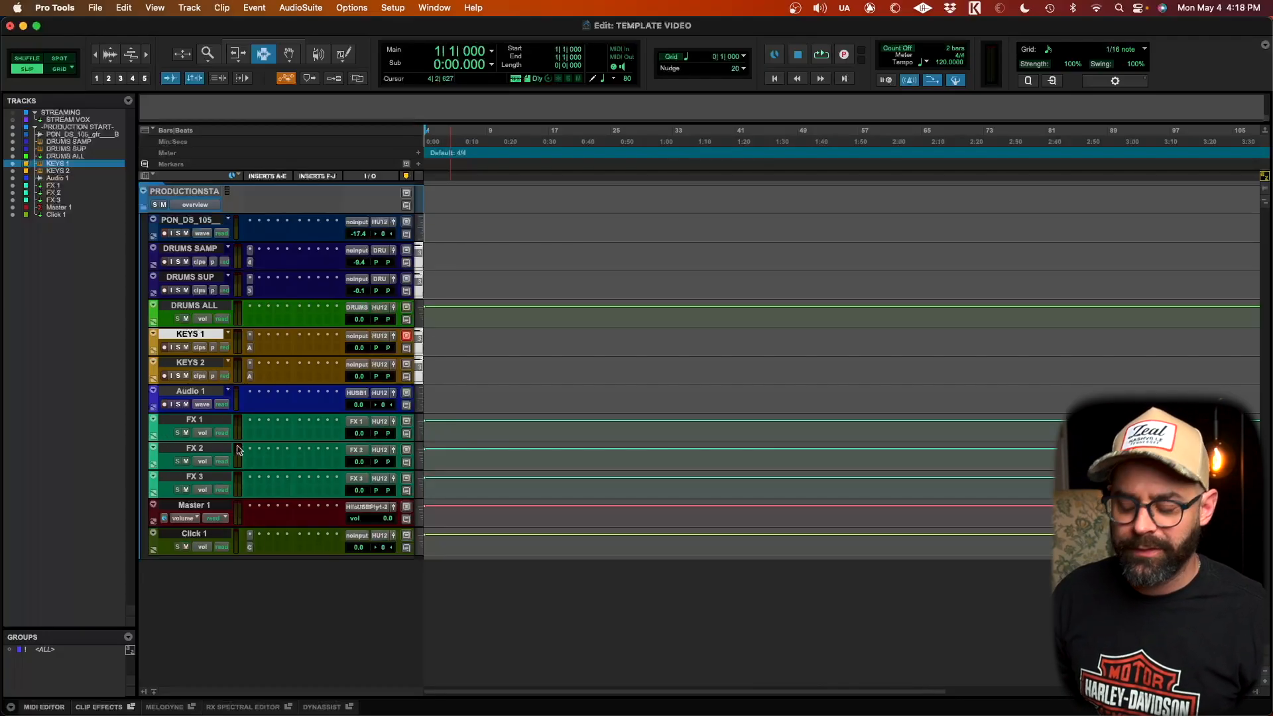
Step: In the Mix window, add a send from KEYS 1 to the FX 1 (Stereo) bus
key(super+equal)
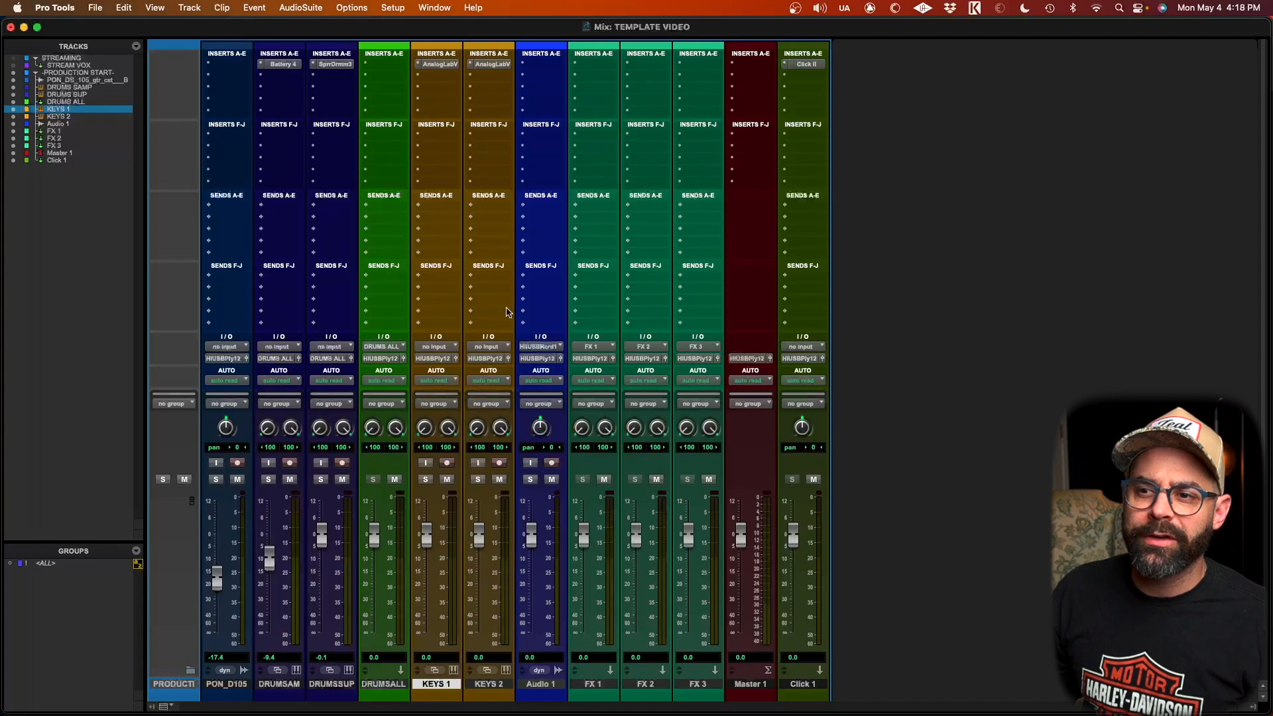
click(428, 207)
text(FX)
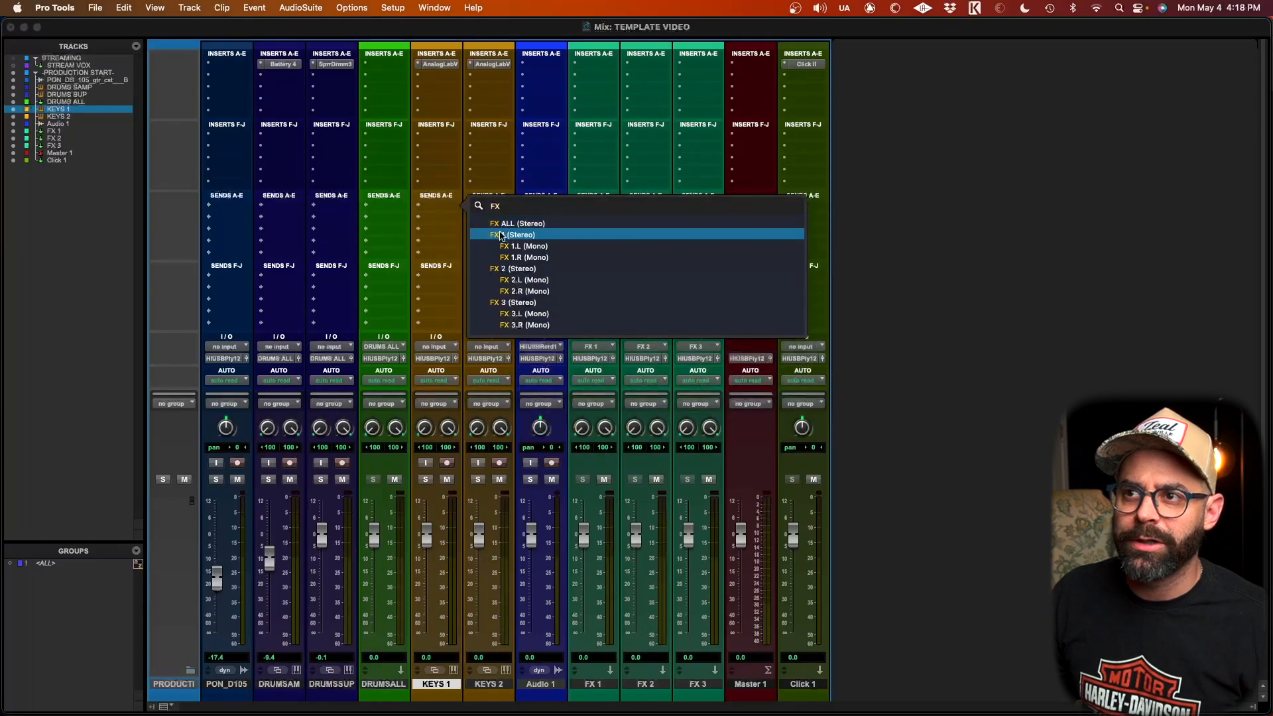
click(501, 234)
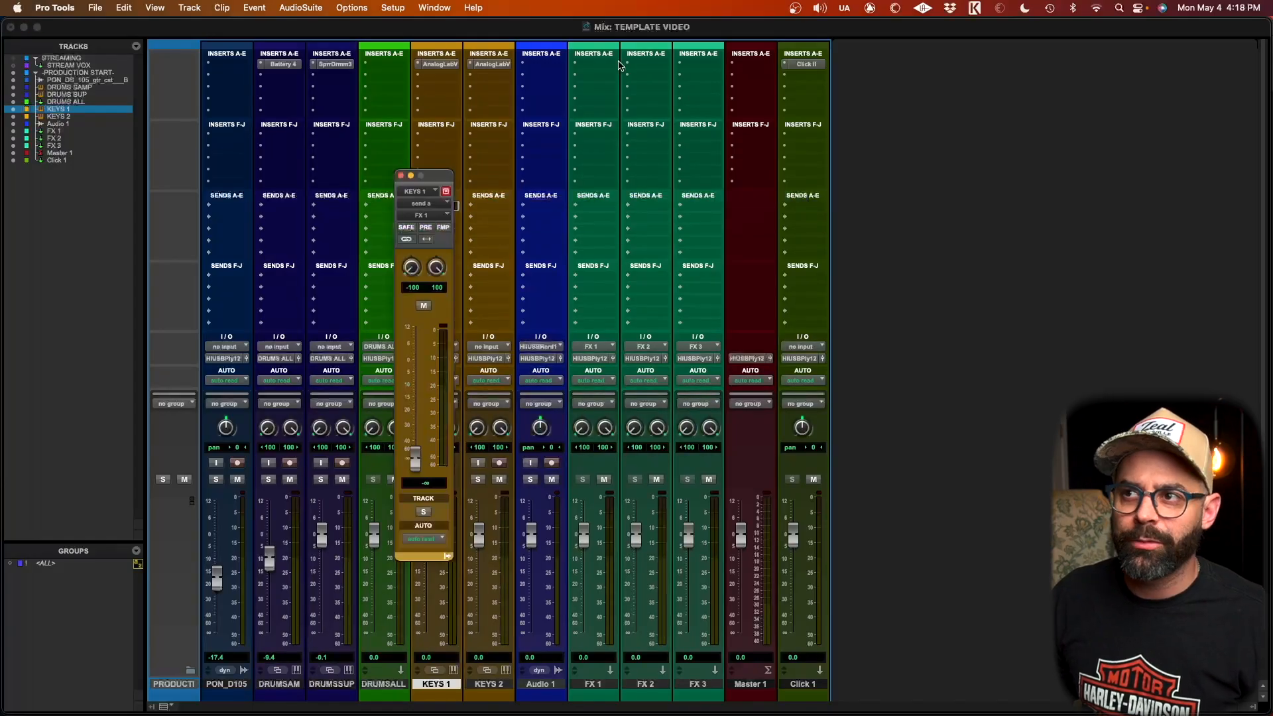
click(400, 177)
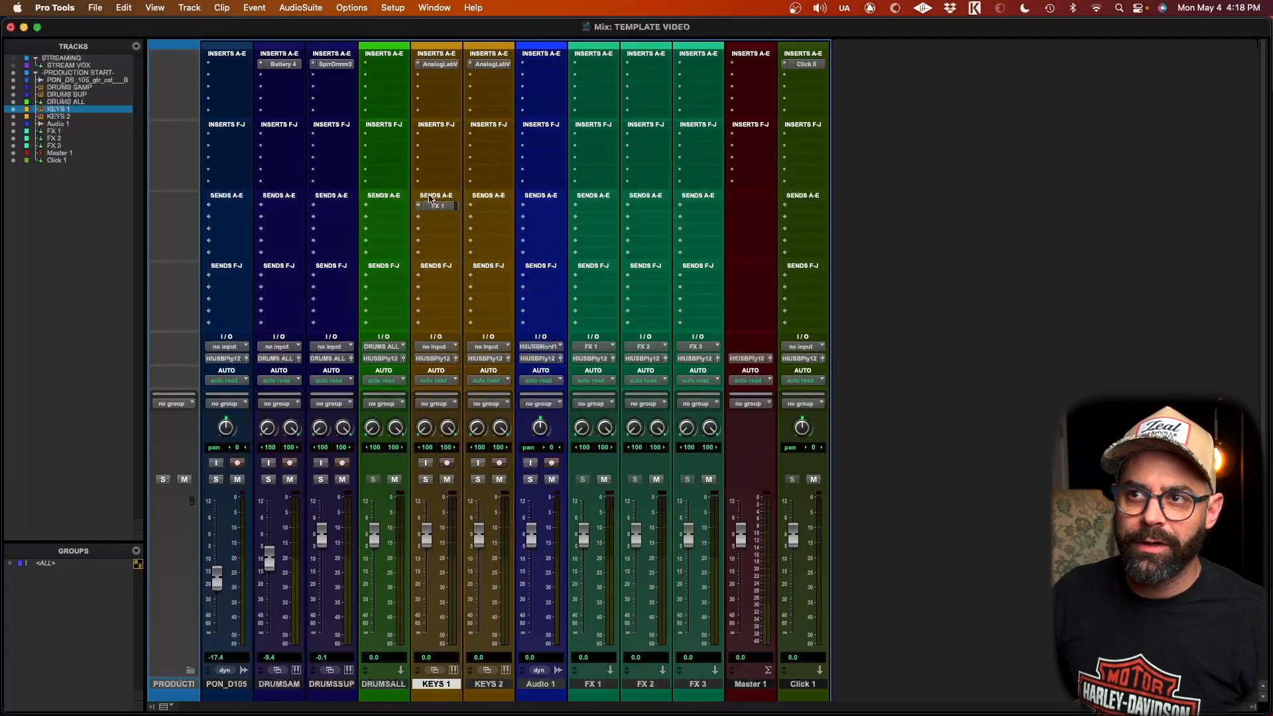
Step: Remove the FX 1 send from the KEYS 1 track
click(419, 207)
click(460, 166)
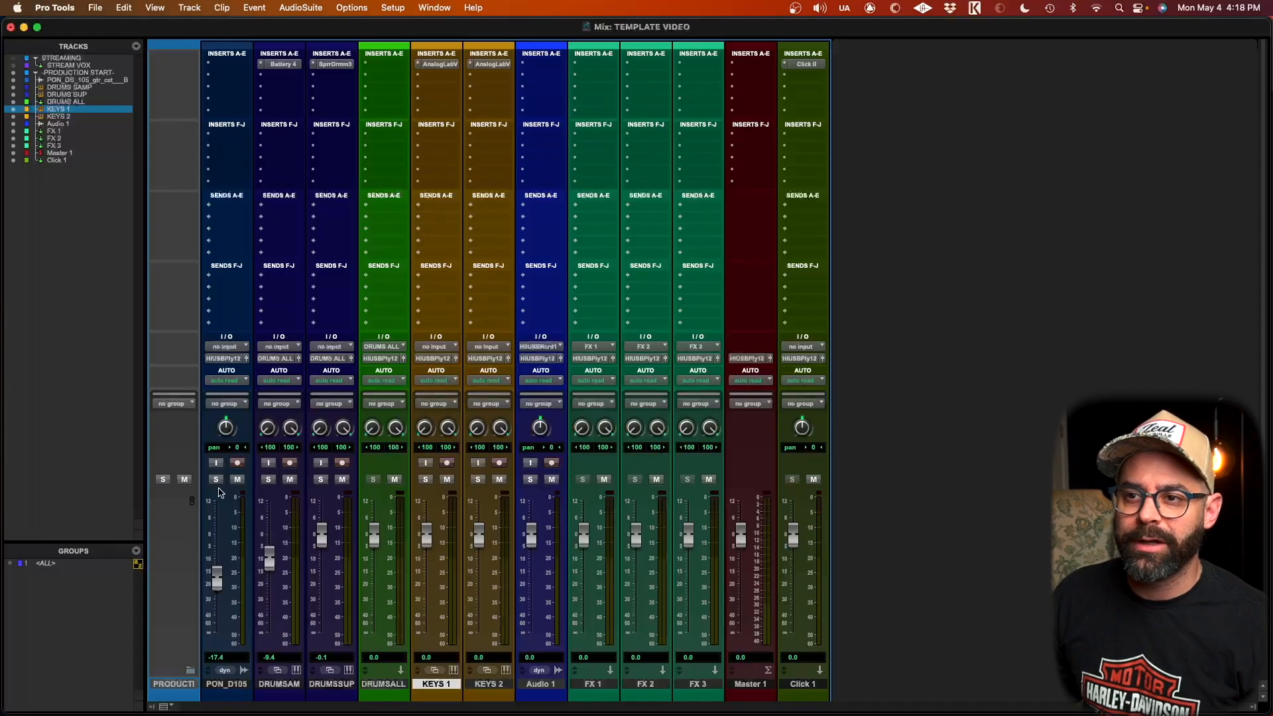
Step: Collapse the PRODUCTION START folder and create new tracks from the -VOX RECORDING- track preset
key(super+equal)
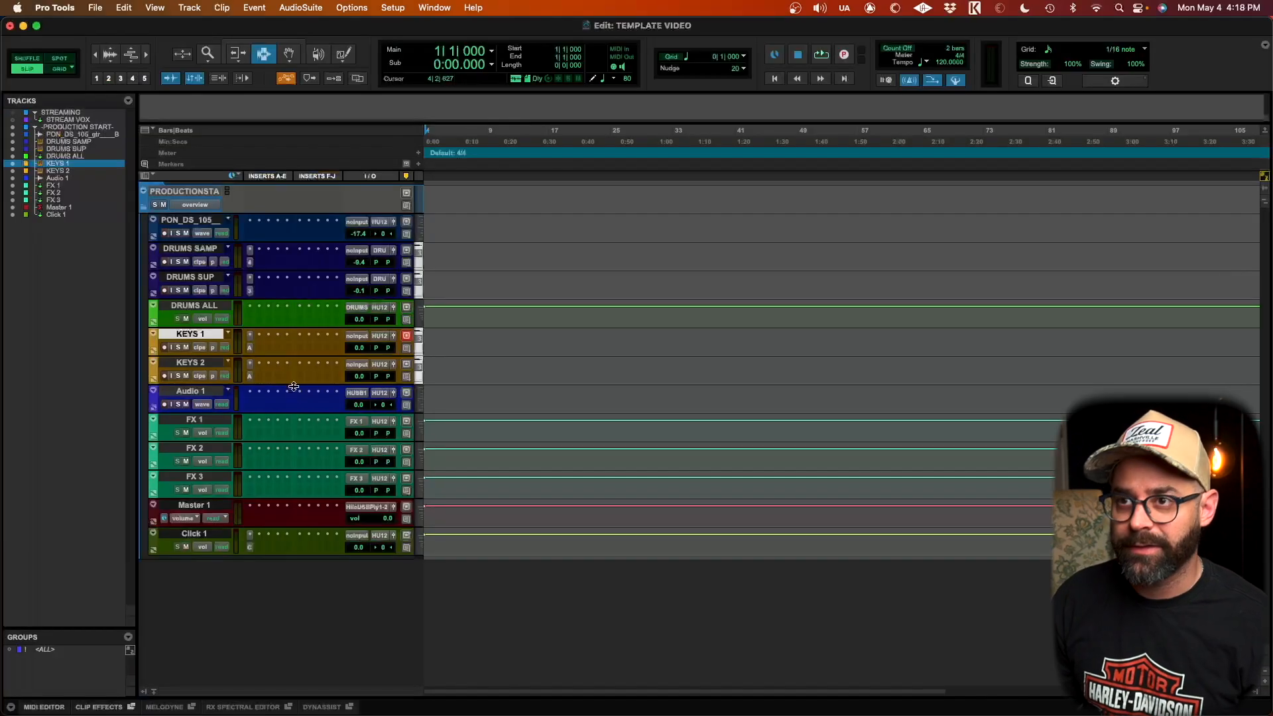
click(142, 191)
key(super+shift+n)
key(super+Down)
key(super+Down)
key(super+Down)
key(super+Down)
key(super+Down)
key(super+Down)
key(super+Down)
key(super+Down)
key(super+Down)
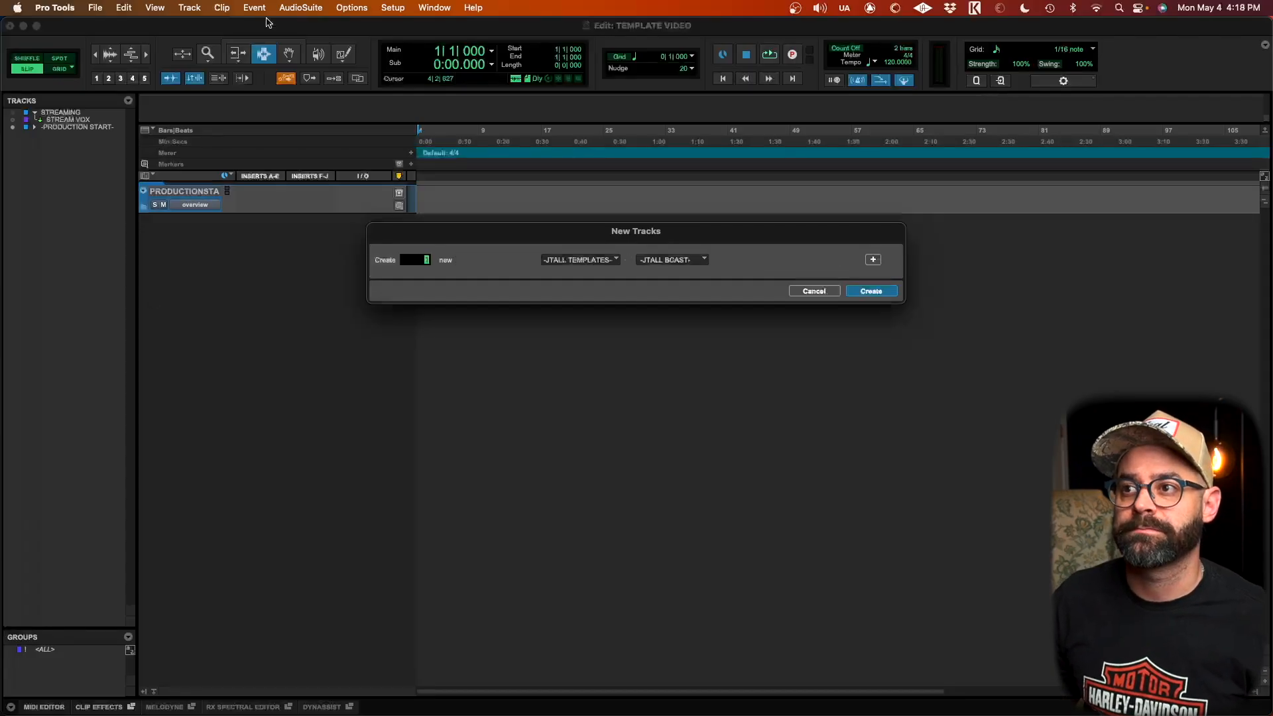
click(683, 259)
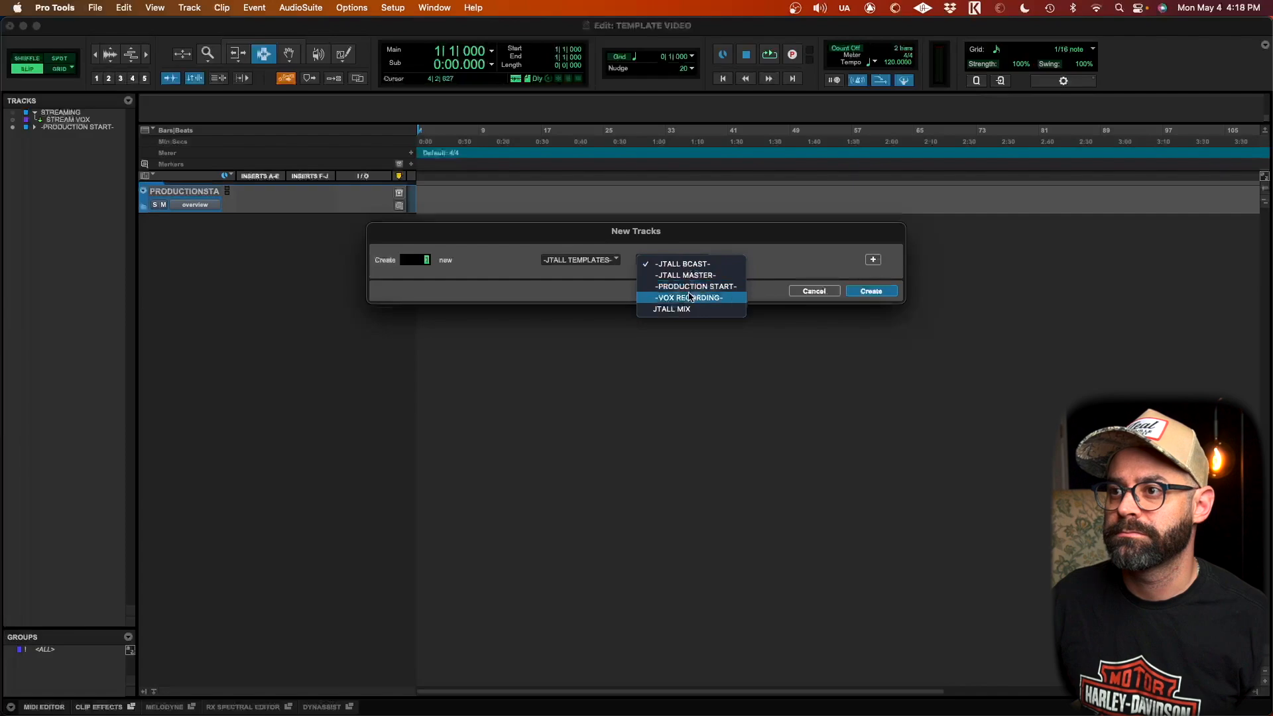
click(689, 297)
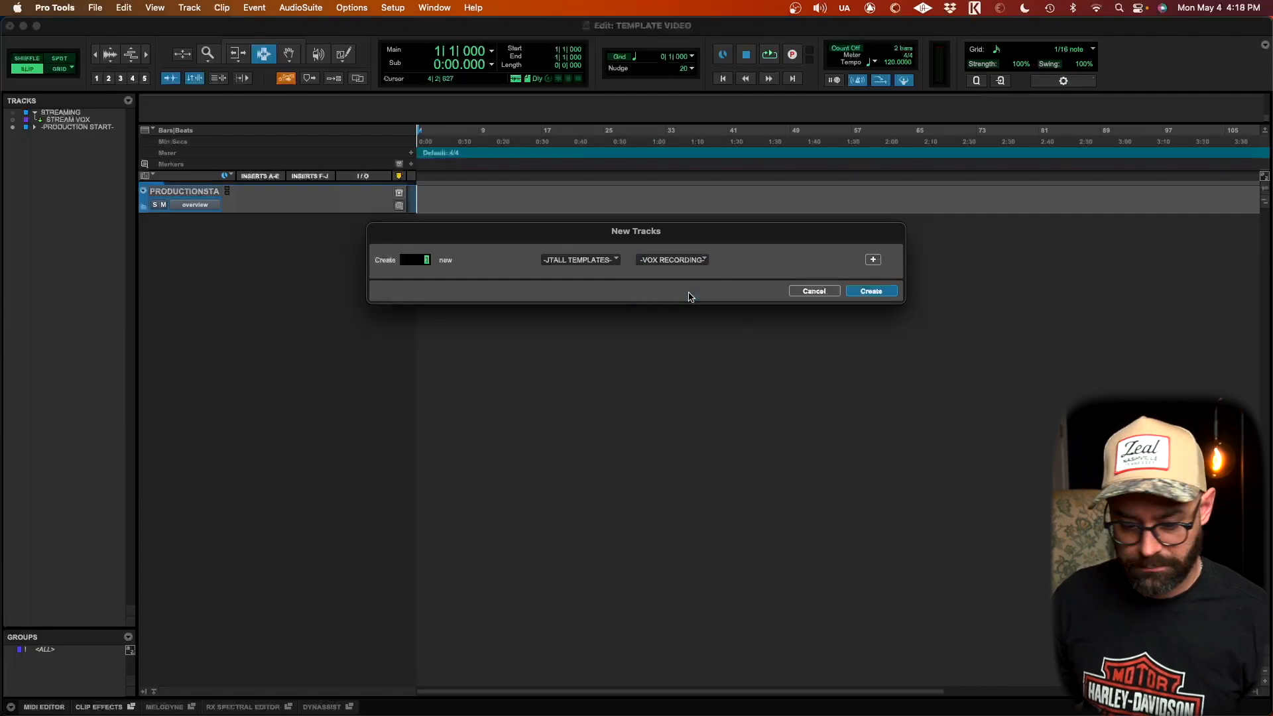
key(Return)
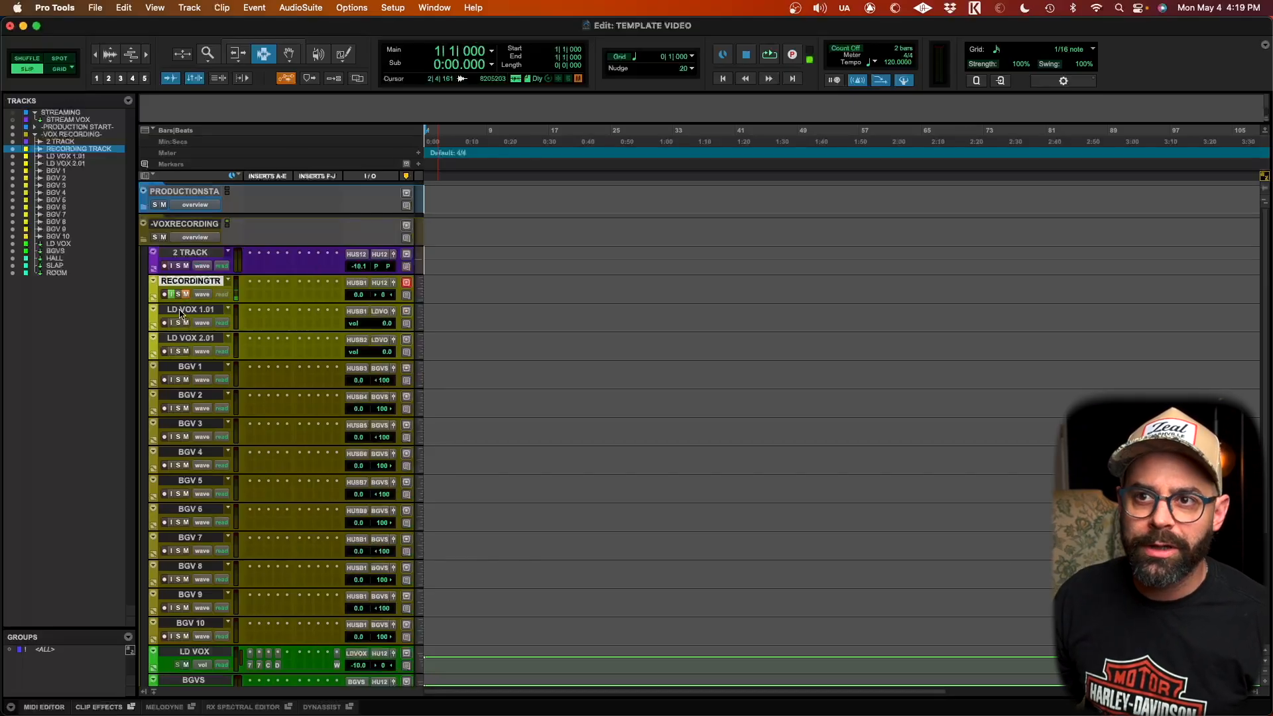
Step: Scroll through the new vocal tracks and open and close the BF-76 plugin on LD VOX to inspect it
scroll(306, 419, down, 1)
scroll(307, 420, down, 2)
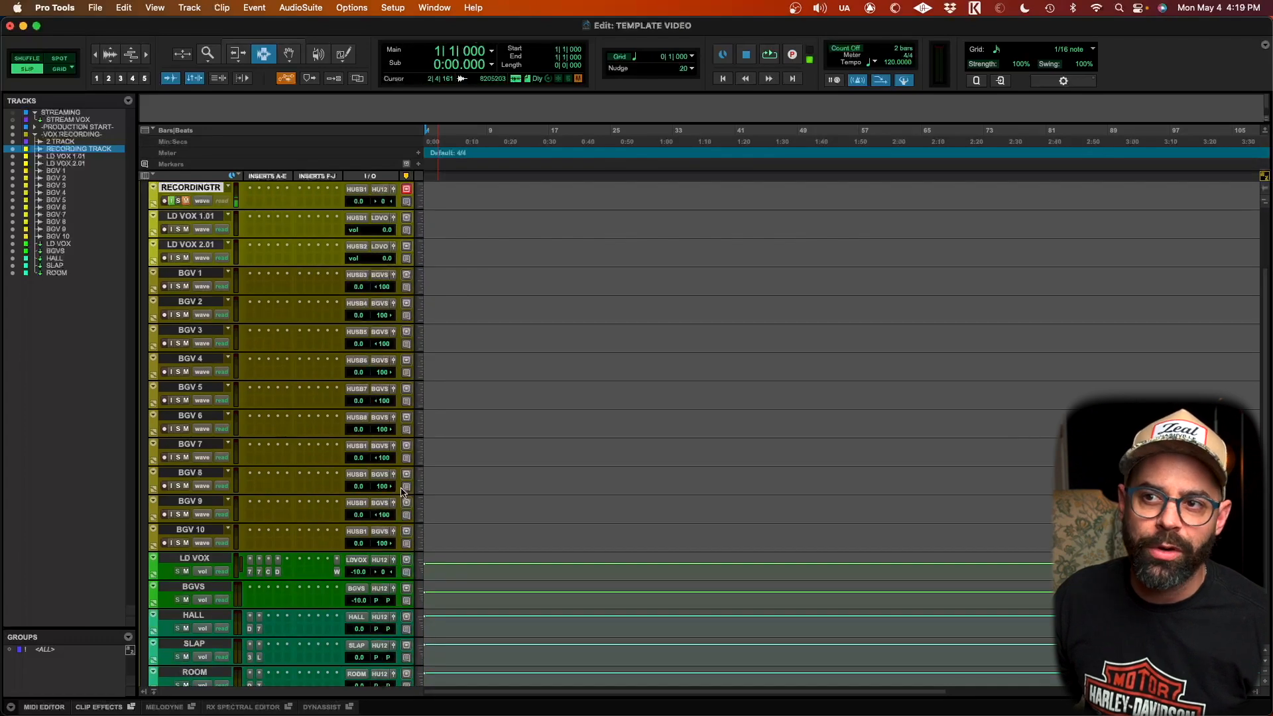
scroll(284, 475, right, 4)
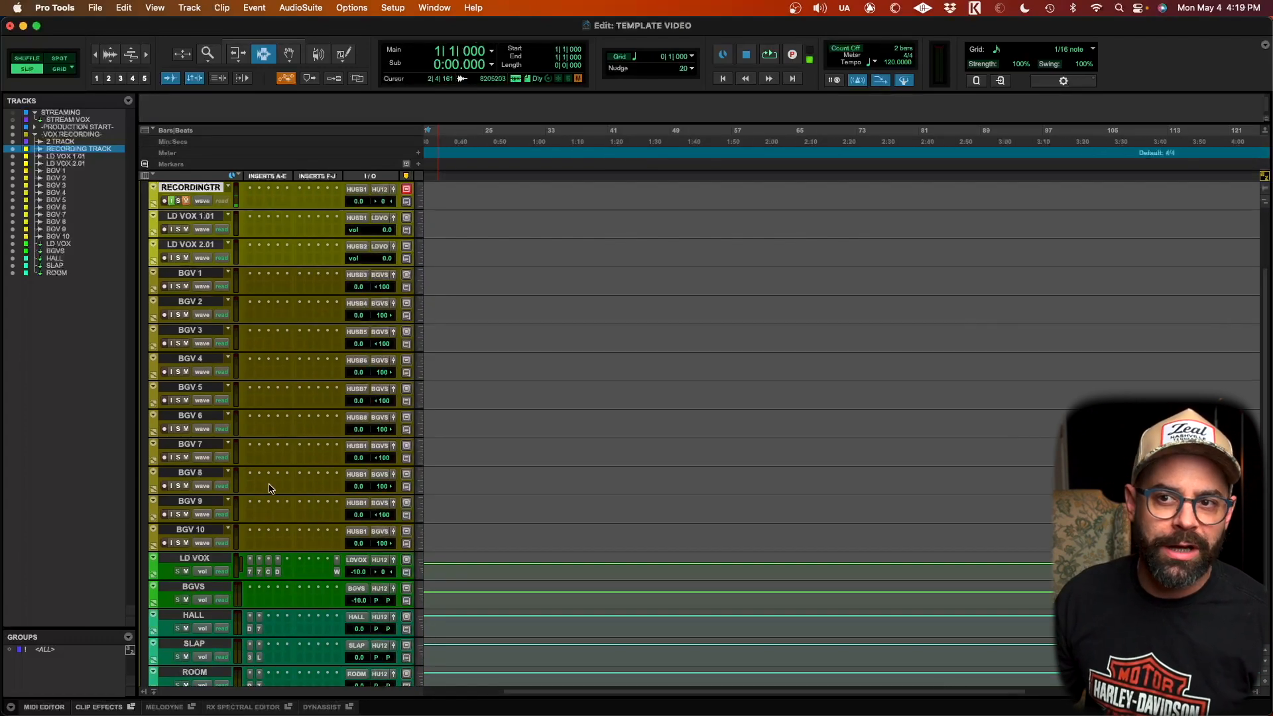
scroll(143, 580, down, 2)
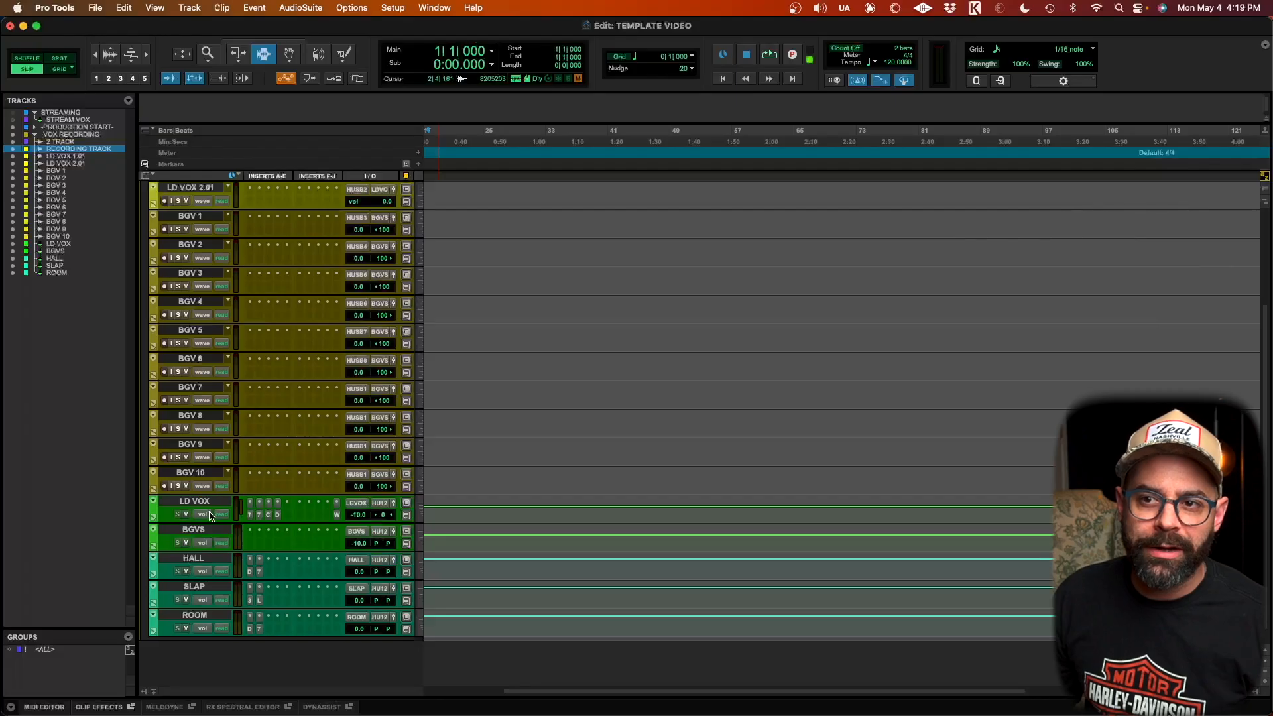
click(250, 514)
click(258, 516)
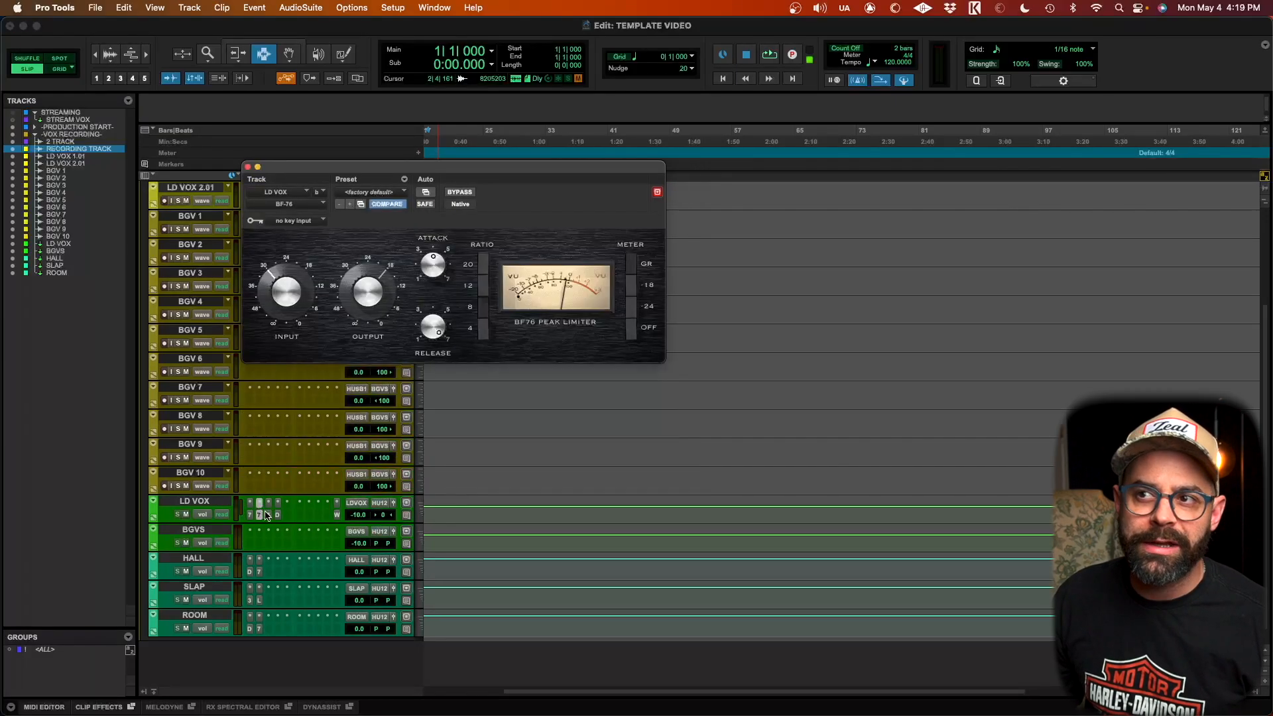
click(268, 515)
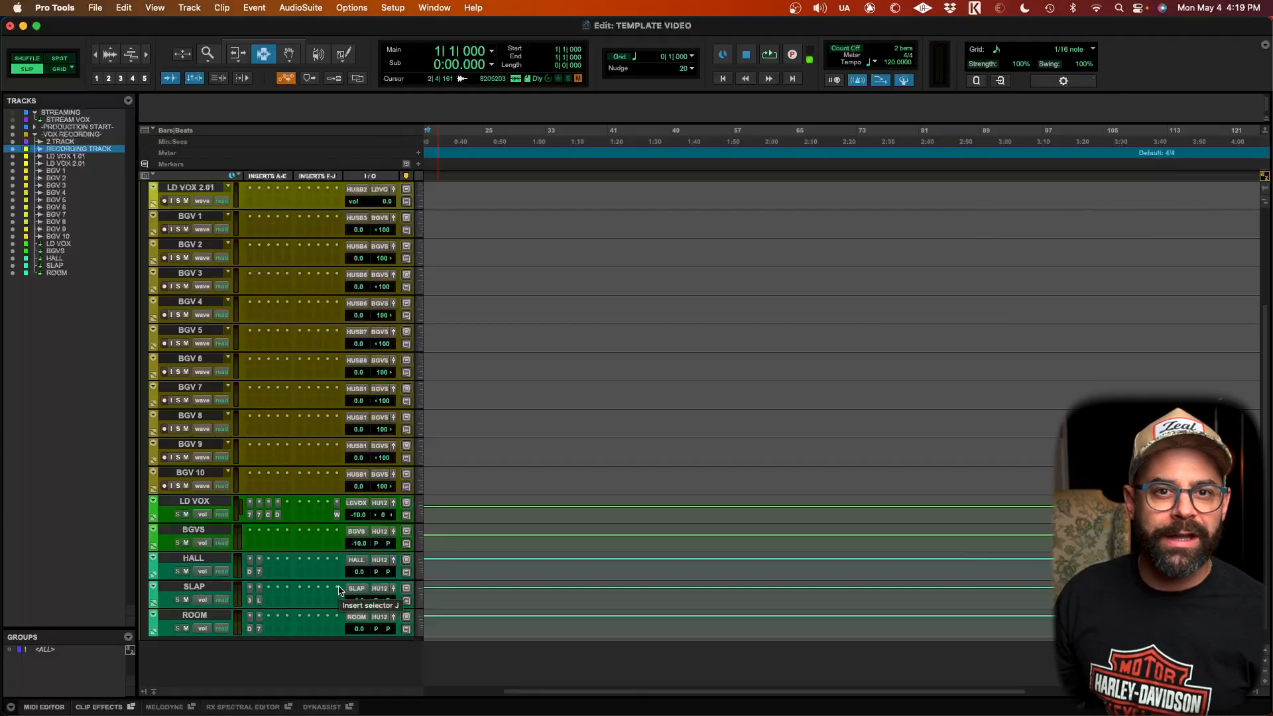
Step: In the Mix window, inspect the inserts, sends and input routing of the vocal tracks
scroll(178, 509, up, 5)
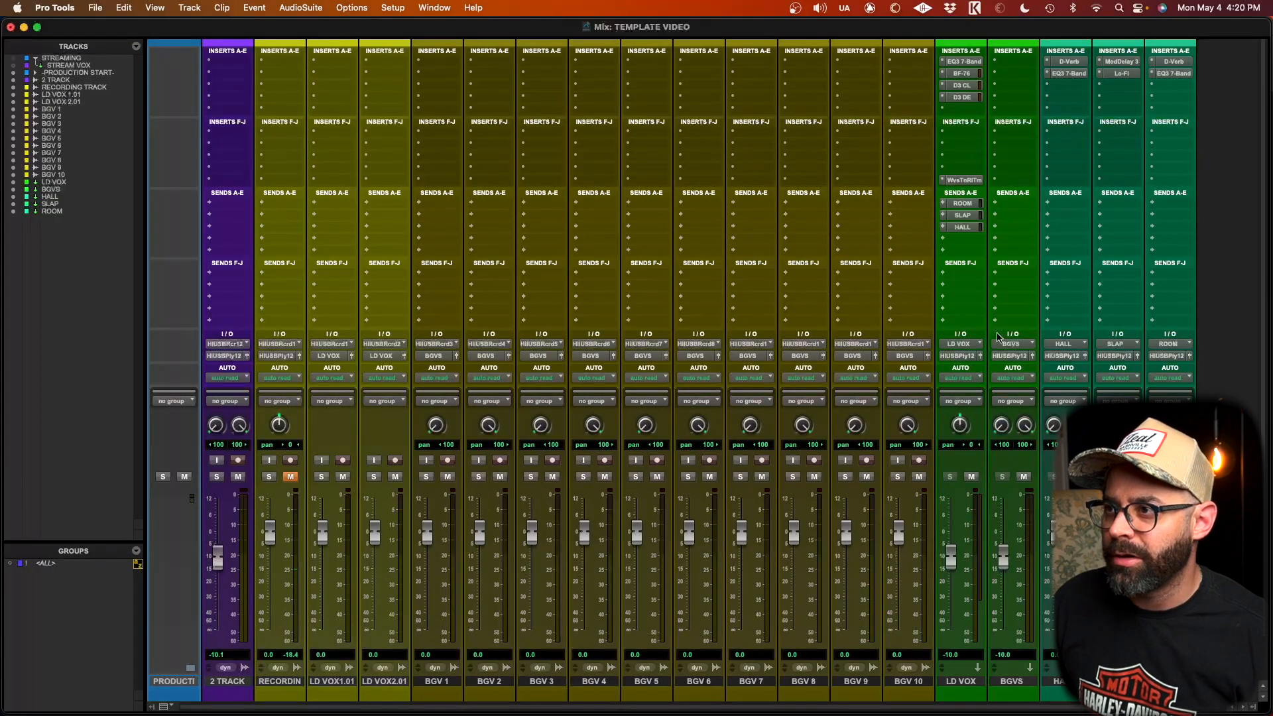
scroll(1004, 388, right, 1)
scroll(1004, 388, down, 2)
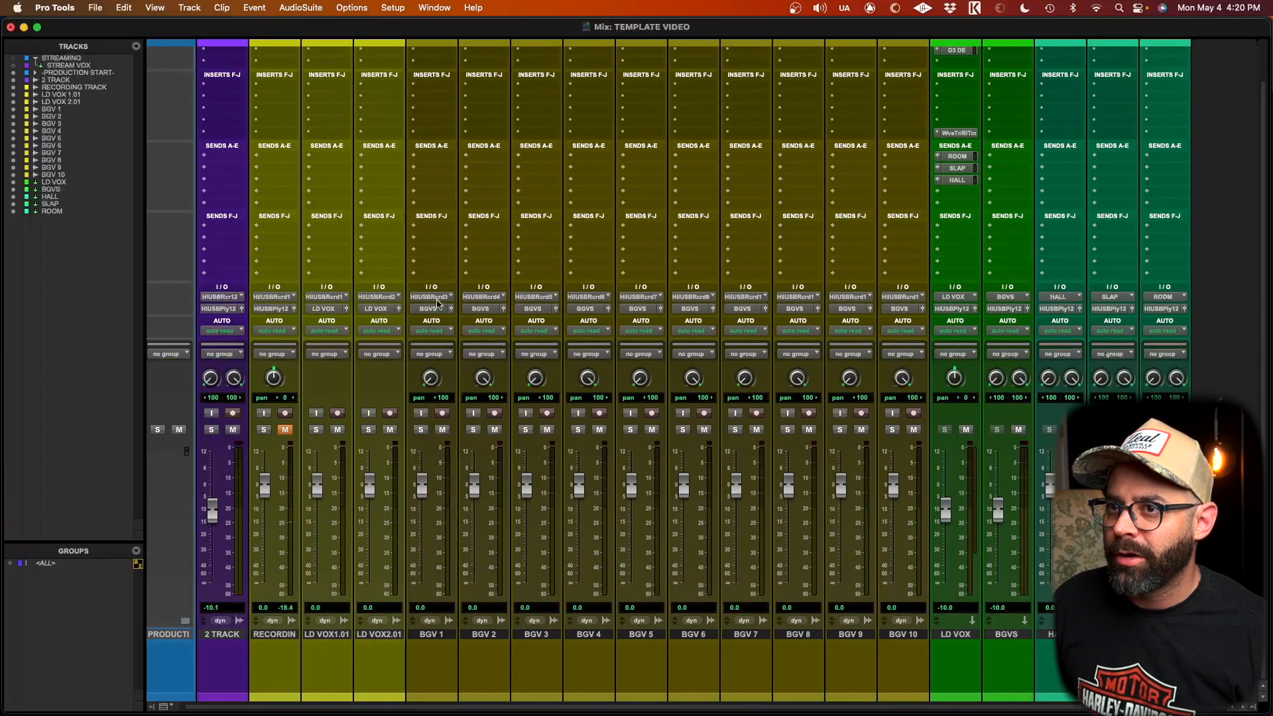
right_click(955, 298)
click(865, 221)
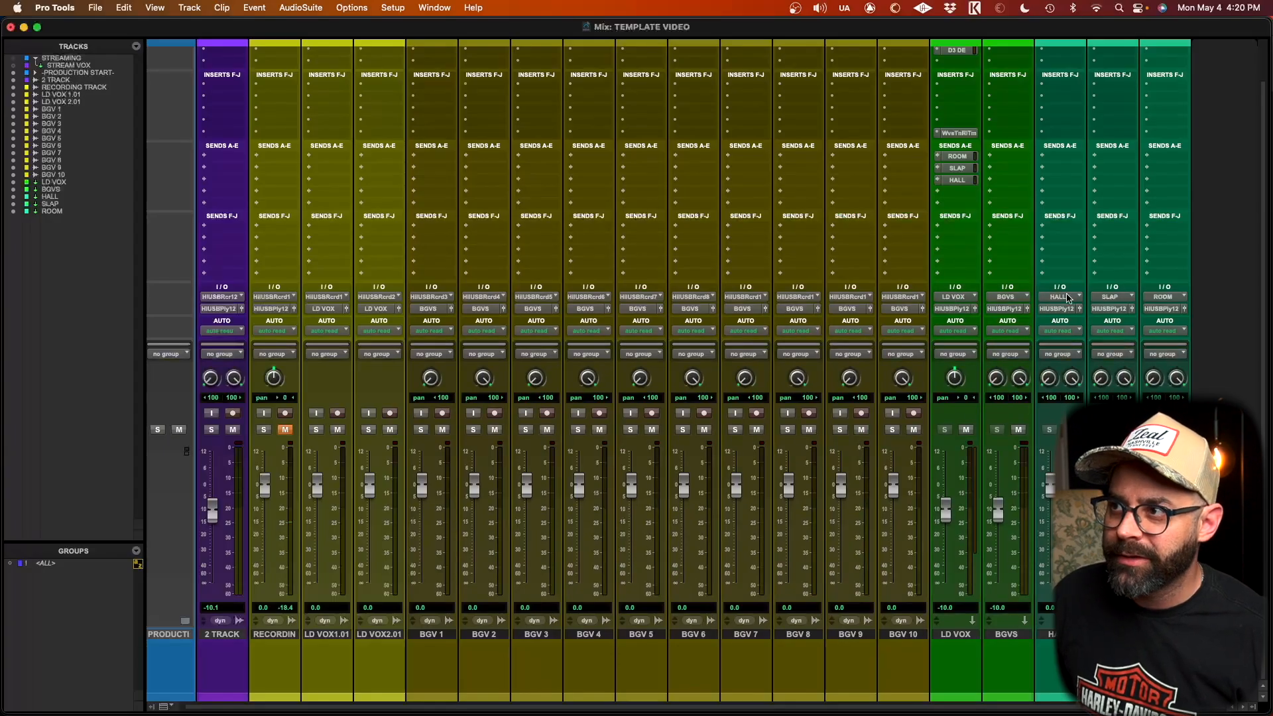
scroll(910, 309, left, 1)
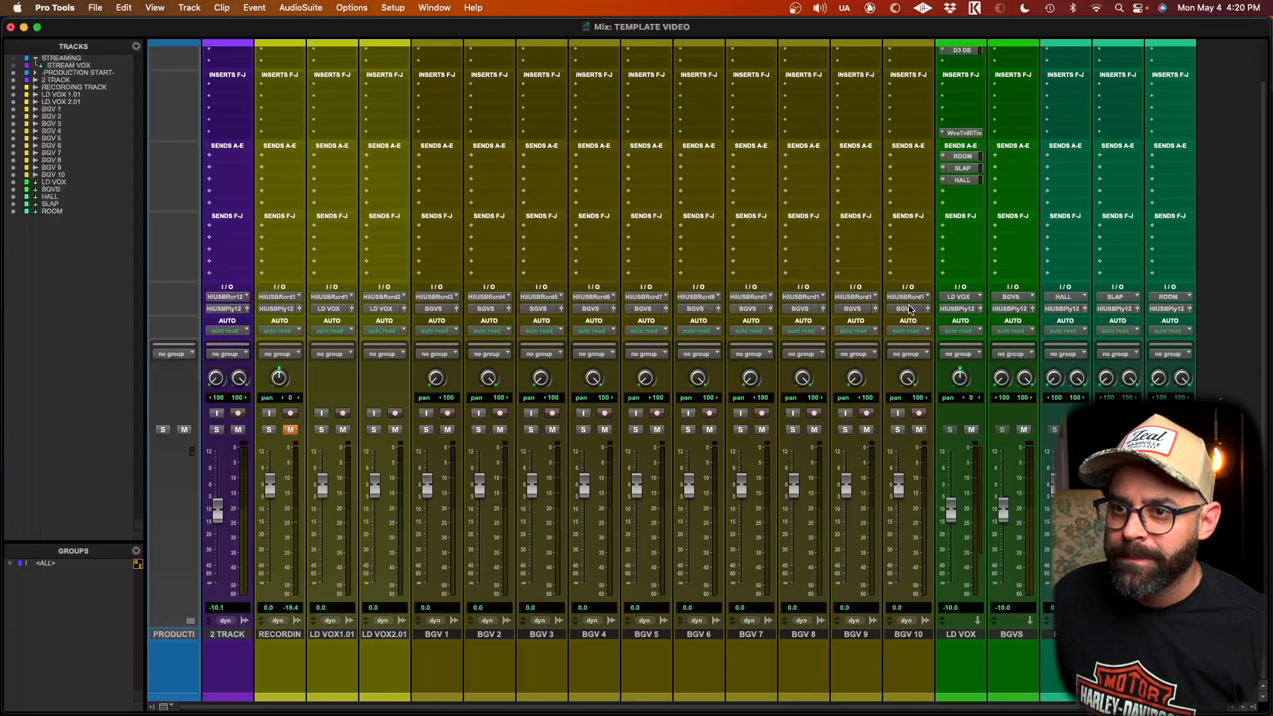
Step: Select the tracks from 2 TRACK to ROOM and move them into a new basic folder named TEST TEMPLATE
key(super+equal)
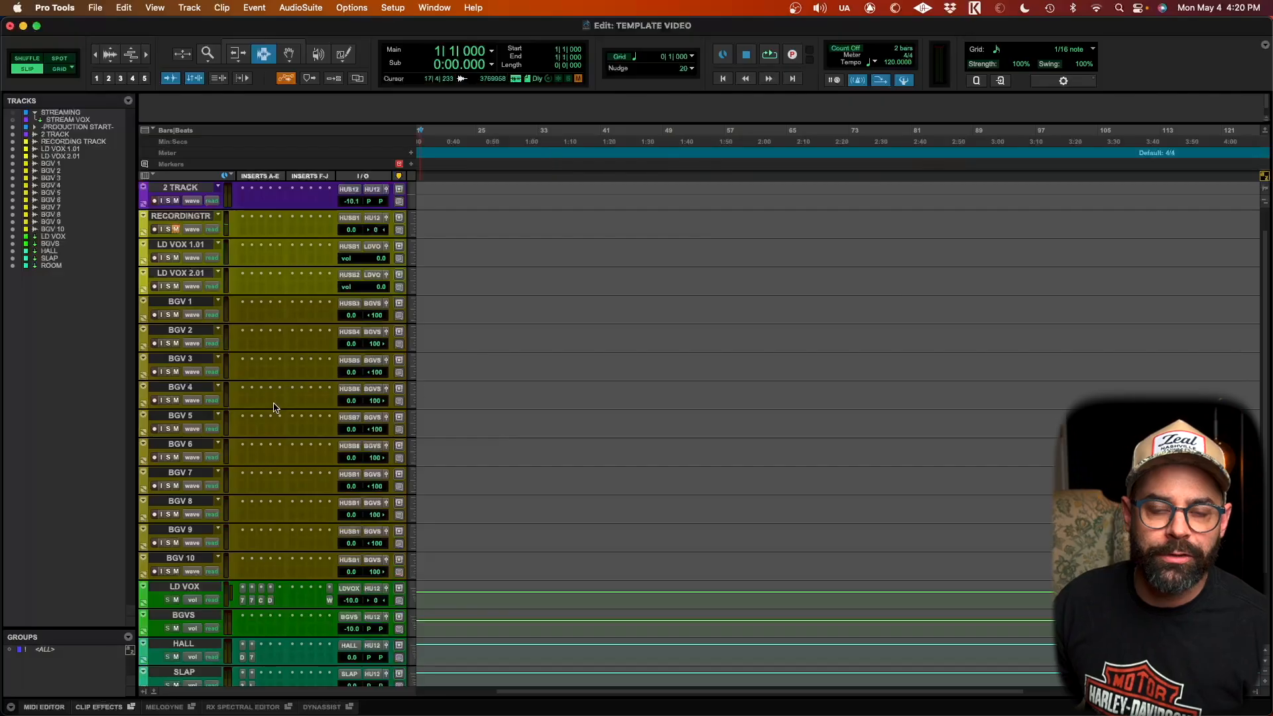
scroll(206, 258, up, 1)
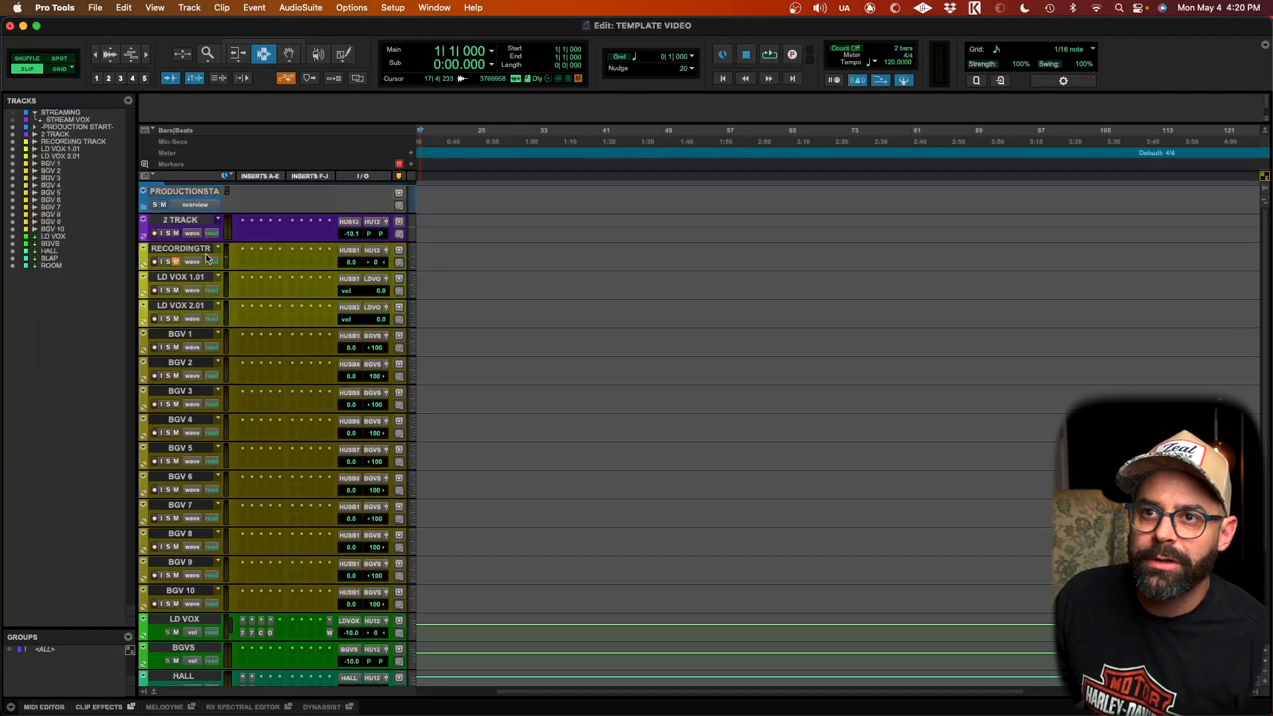
click(176, 220)
scroll(228, 348, down, 4)
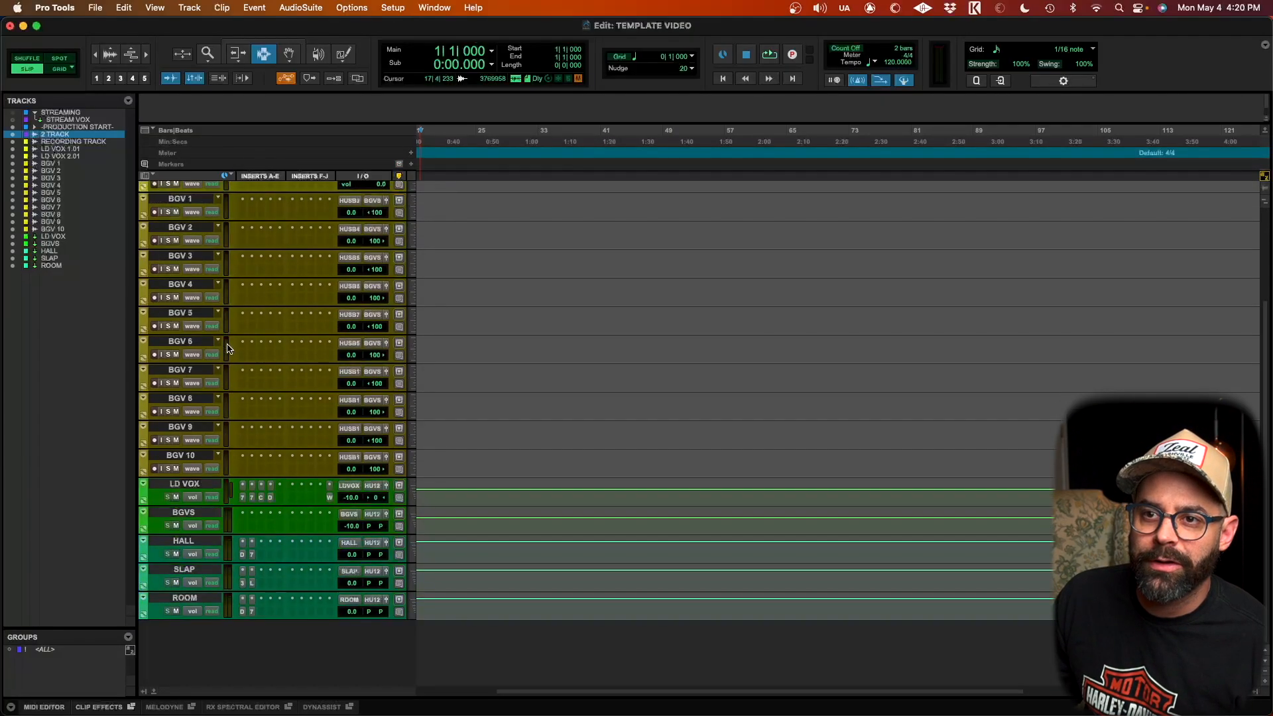
shift+click(192, 600)
scroll(167, 258, up, 4)
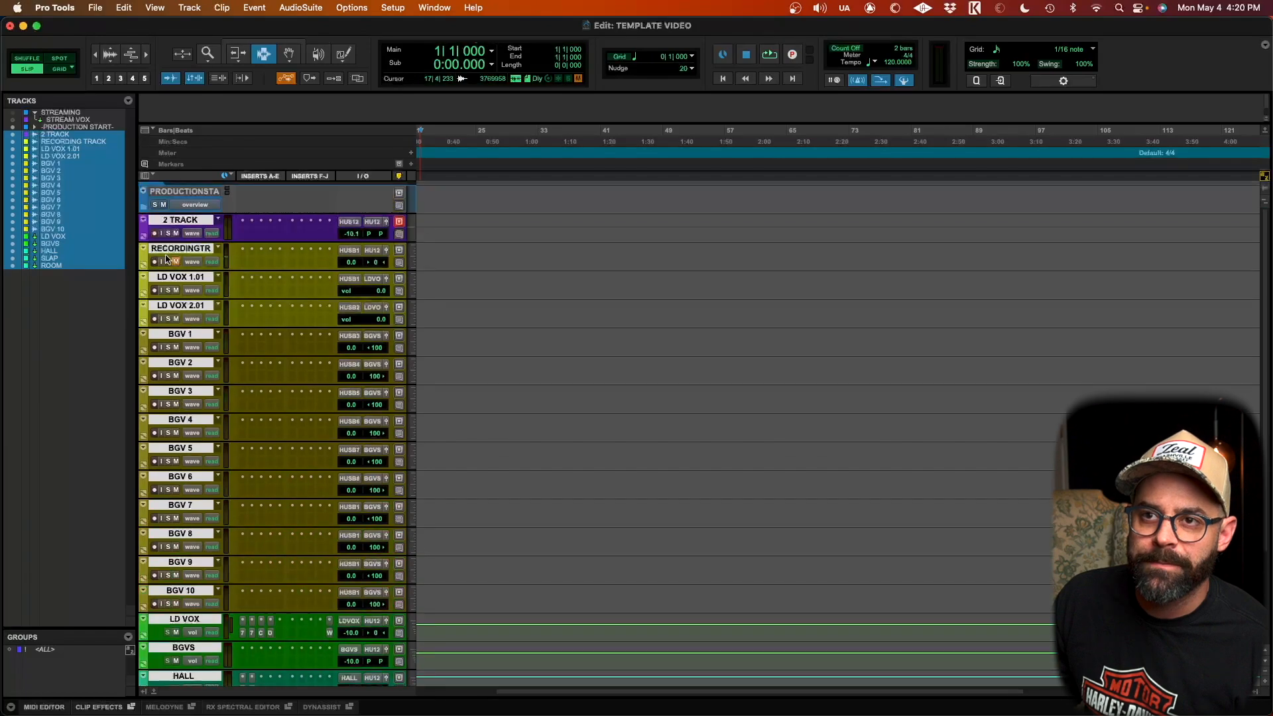
right_click(183, 225)
mouse_move(275, 269)
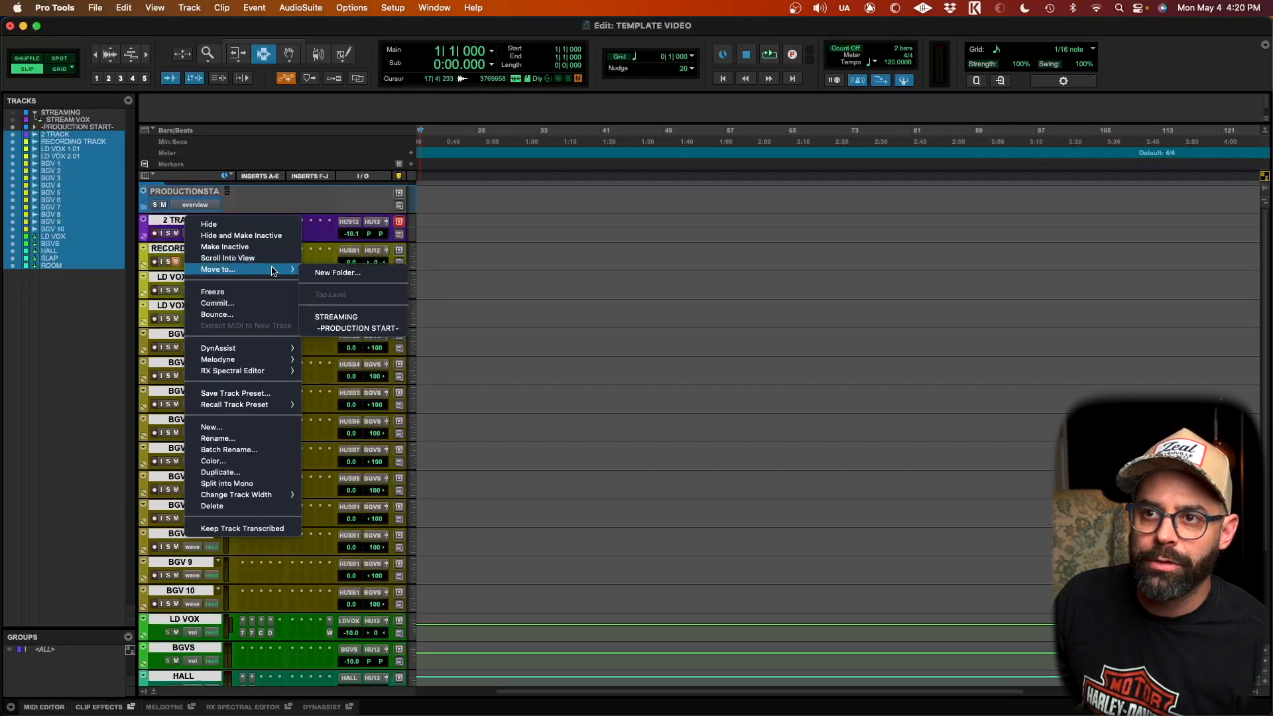
click(339, 272)
click(549, 258)
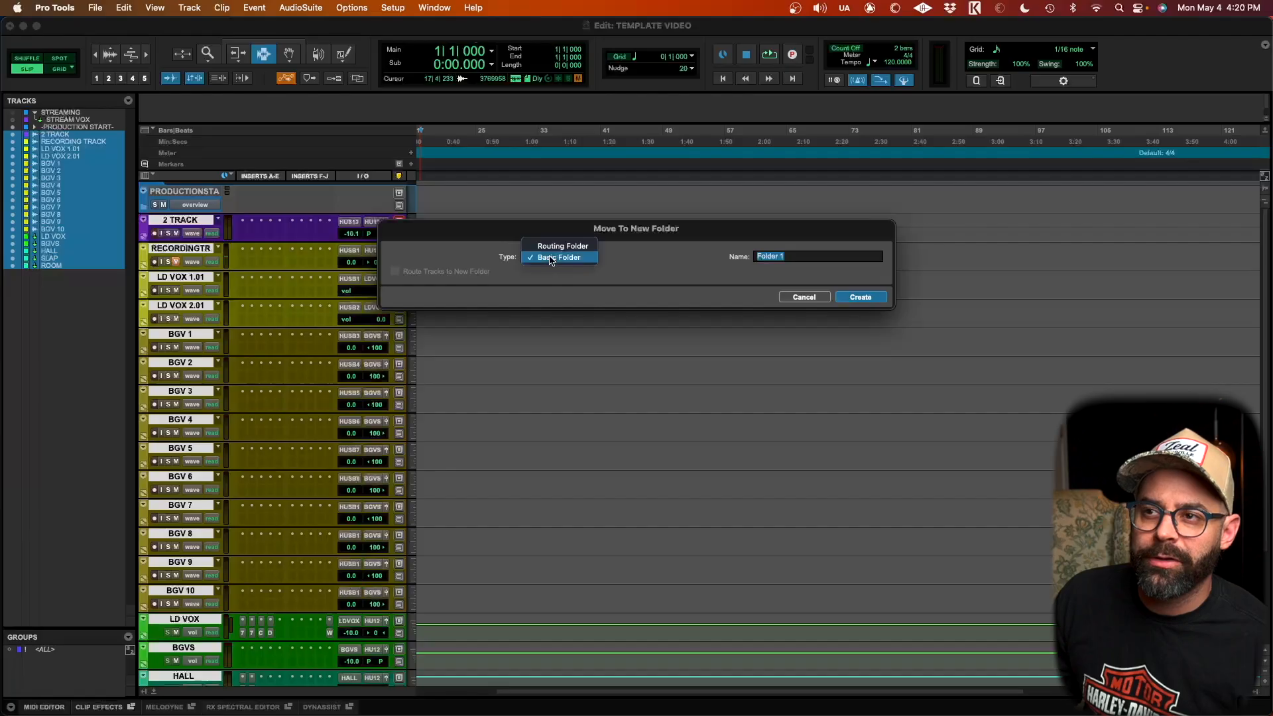
click(513, 258)
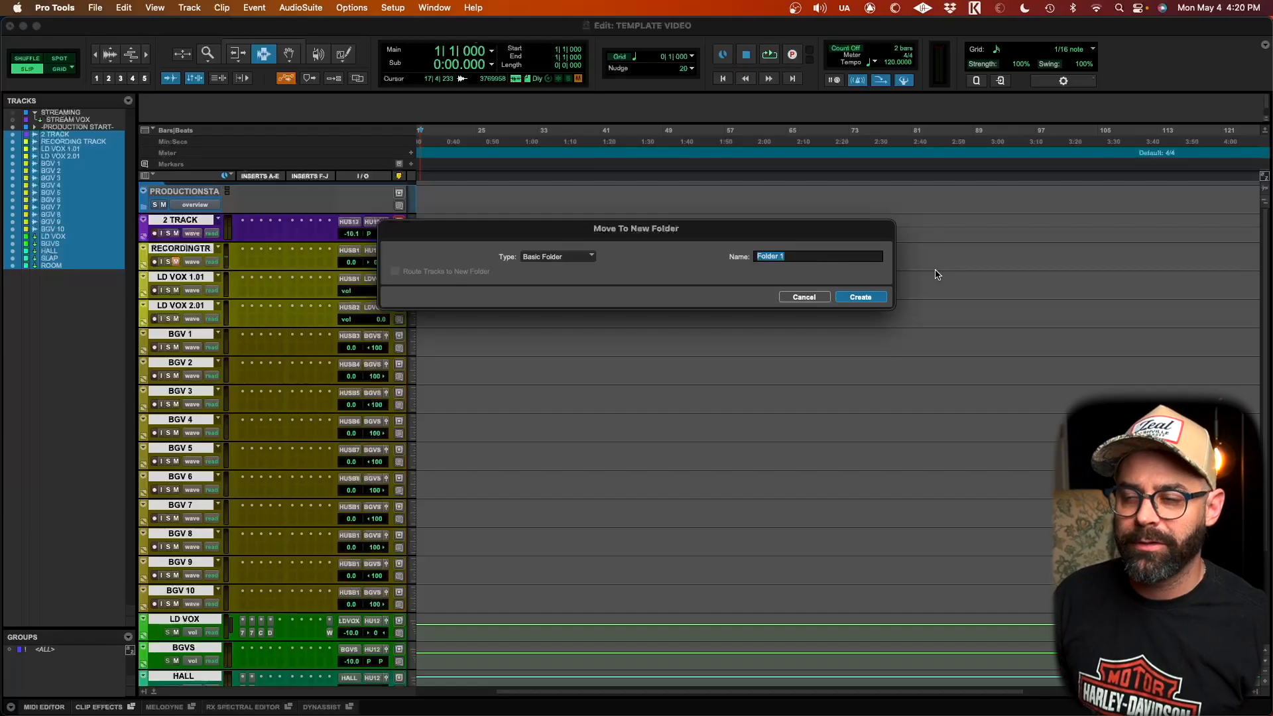
text(TEST TEMPLATE)
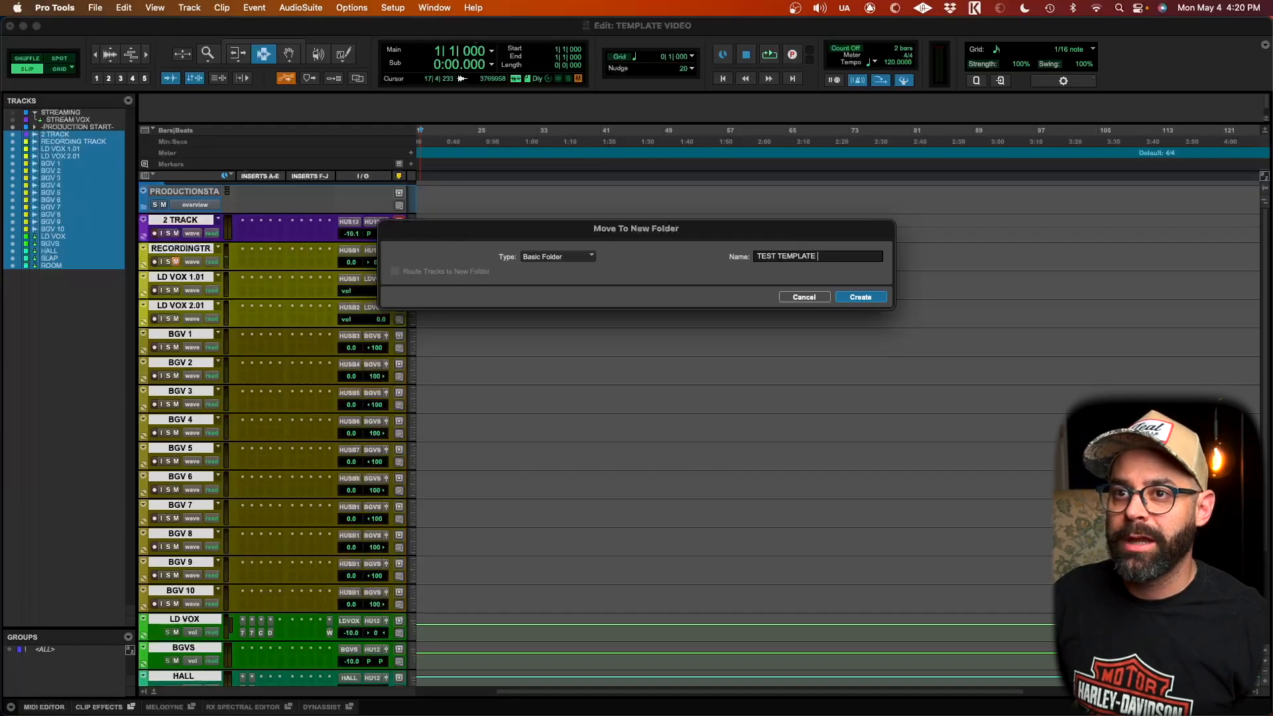
key(Return)
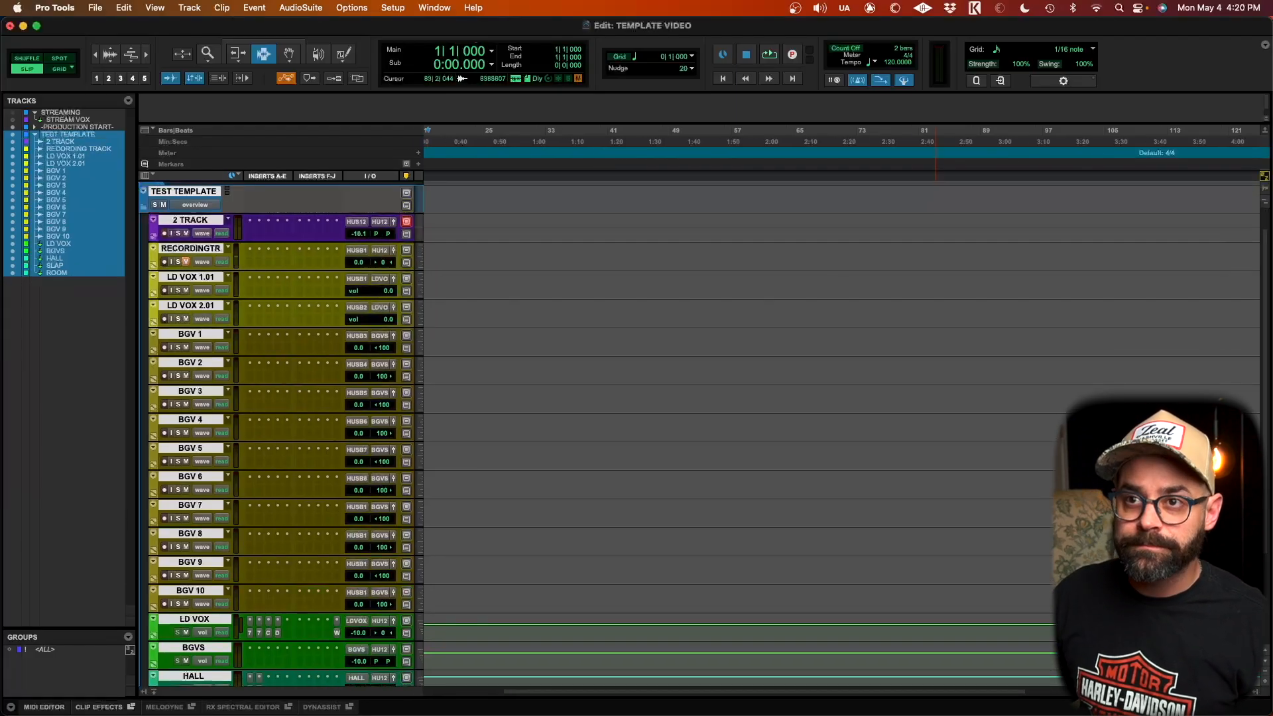
Step: Collapse the TEST TEMPLATE folder and save it as a track preset named TEST TEMPLATE in the -STREAMING- category
click(179, 192)
click(144, 209)
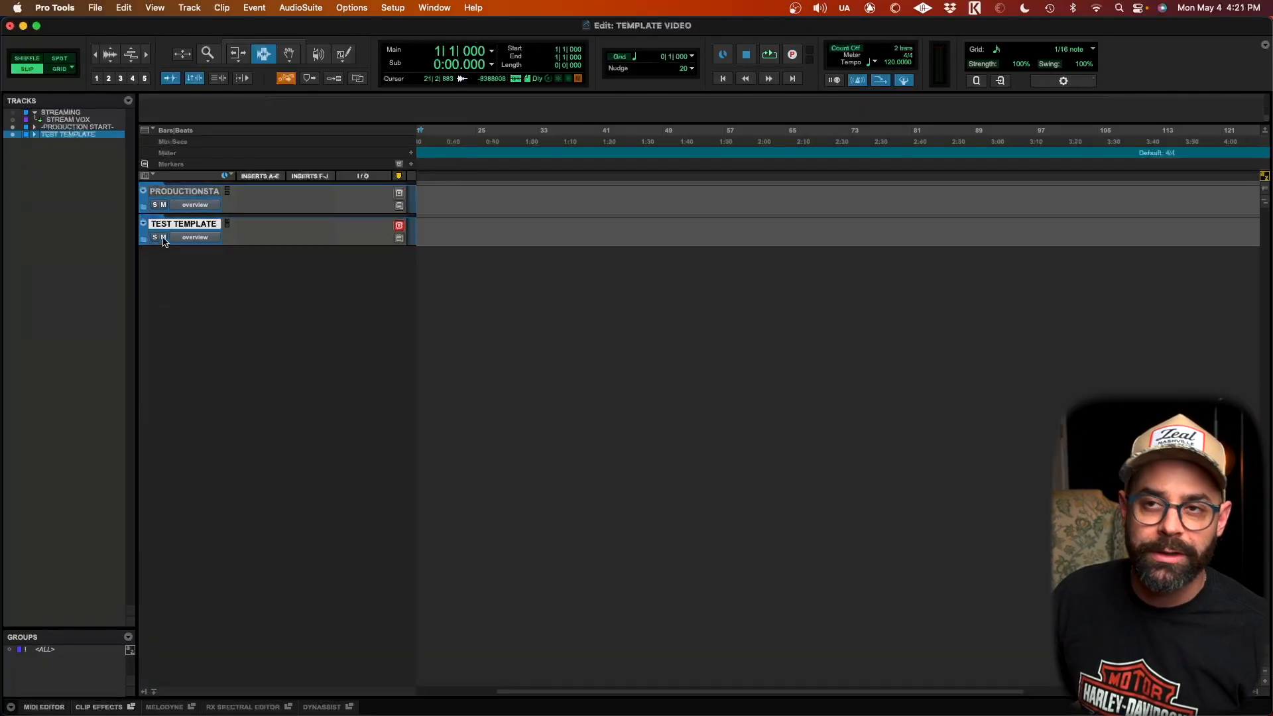
right_click(163, 227)
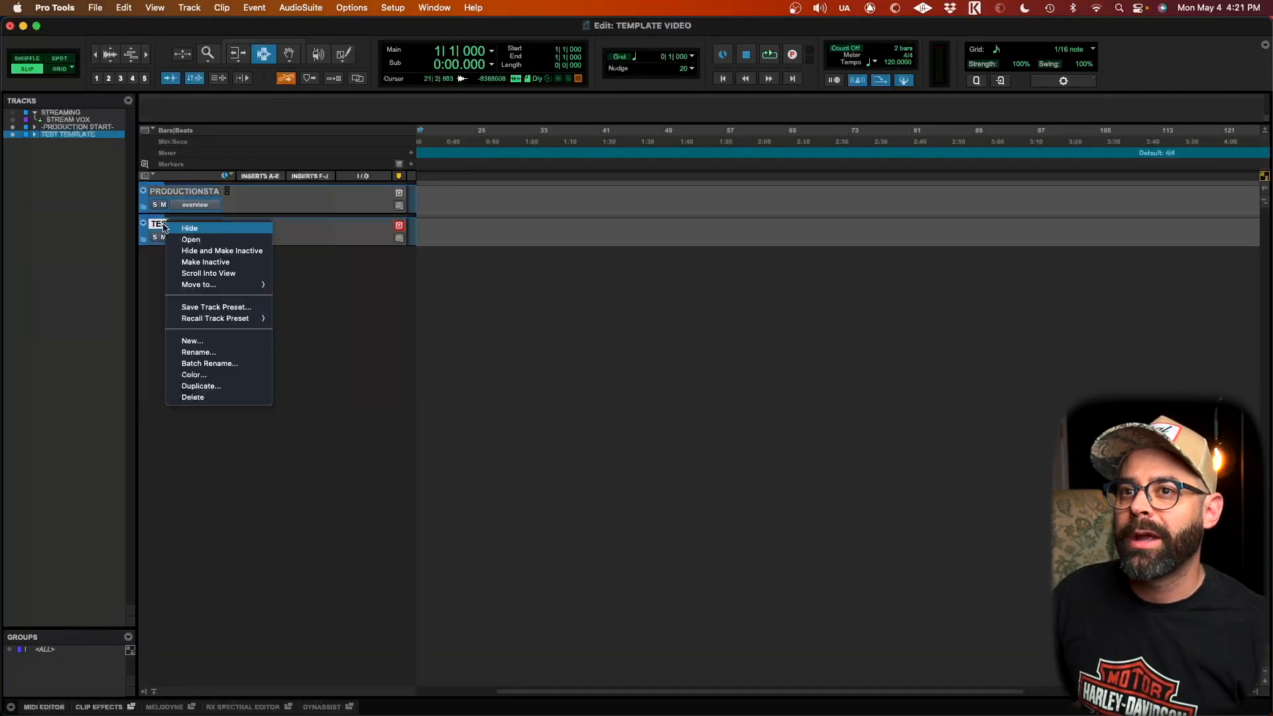
click(215, 309)
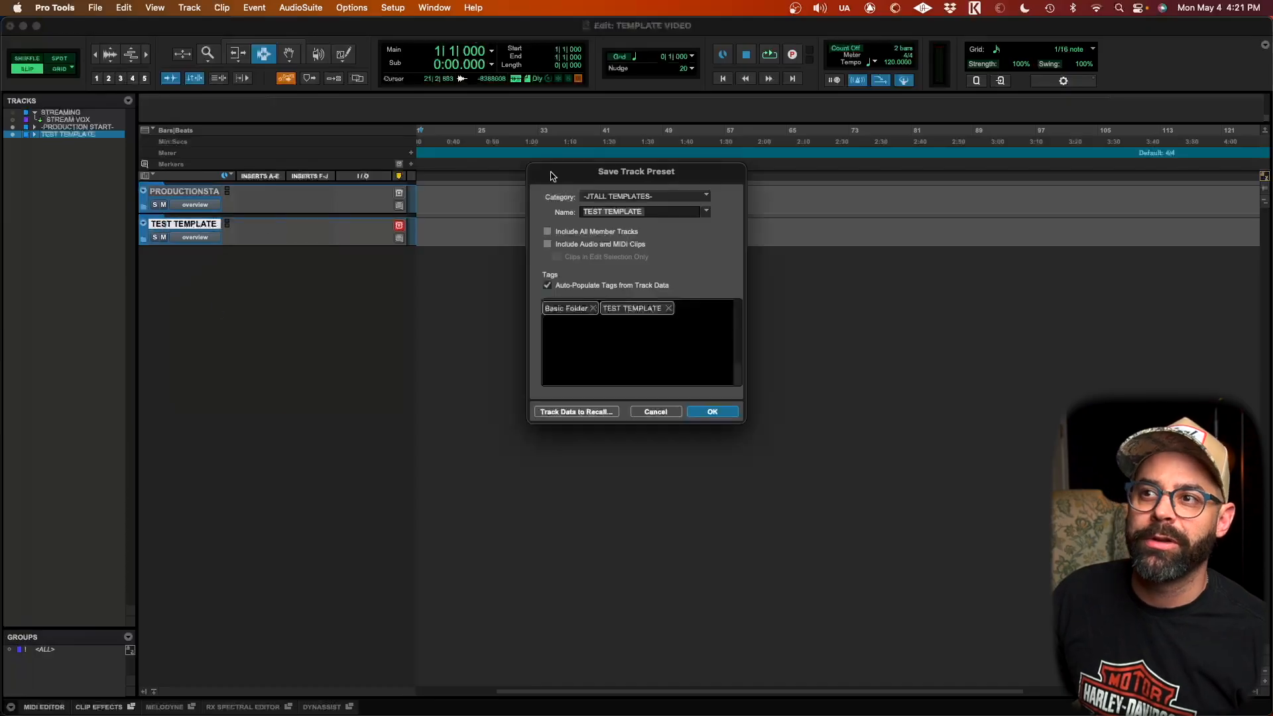
click(676, 202)
mouse_move(676, 202)
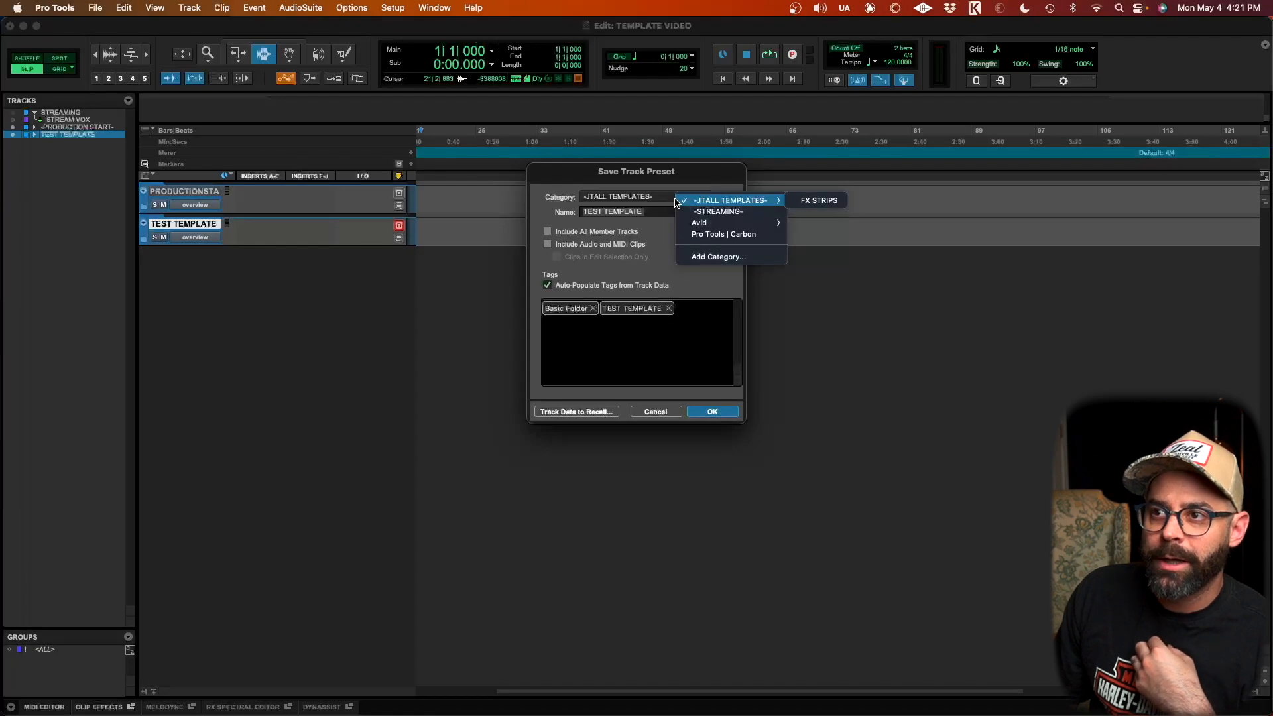
click(722, 212)
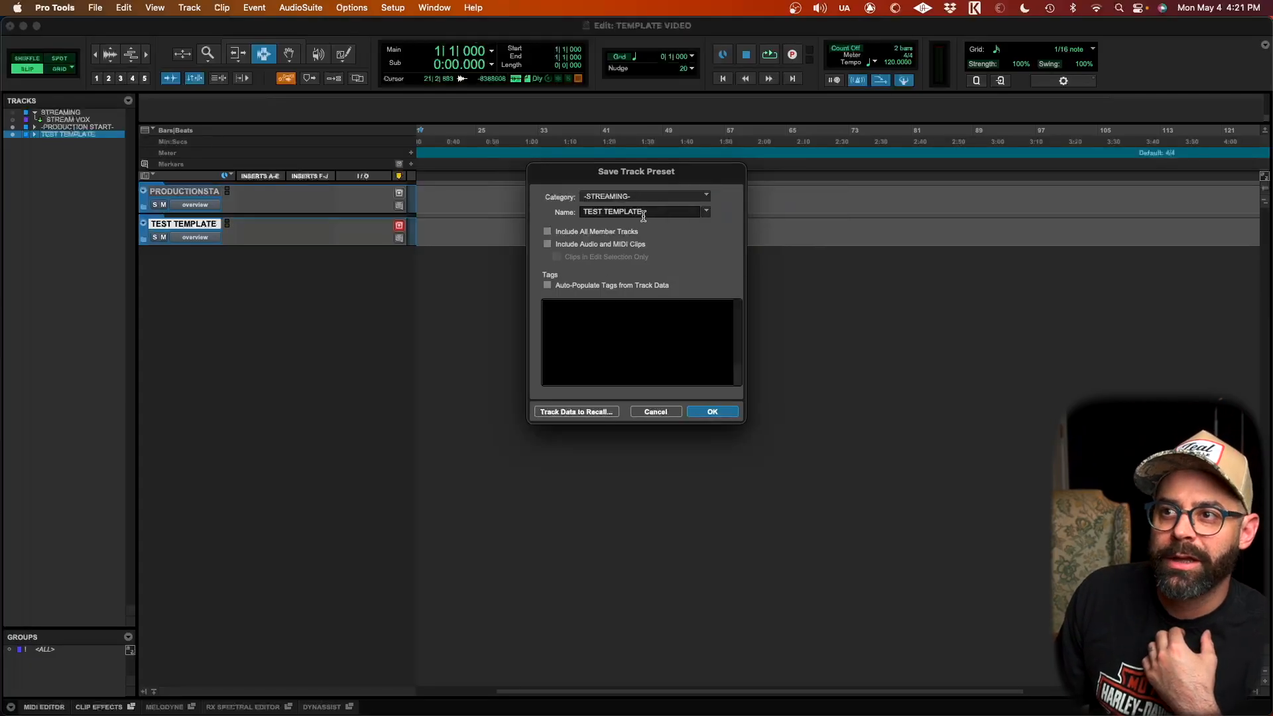
click(706, 211)
click(648, 244)
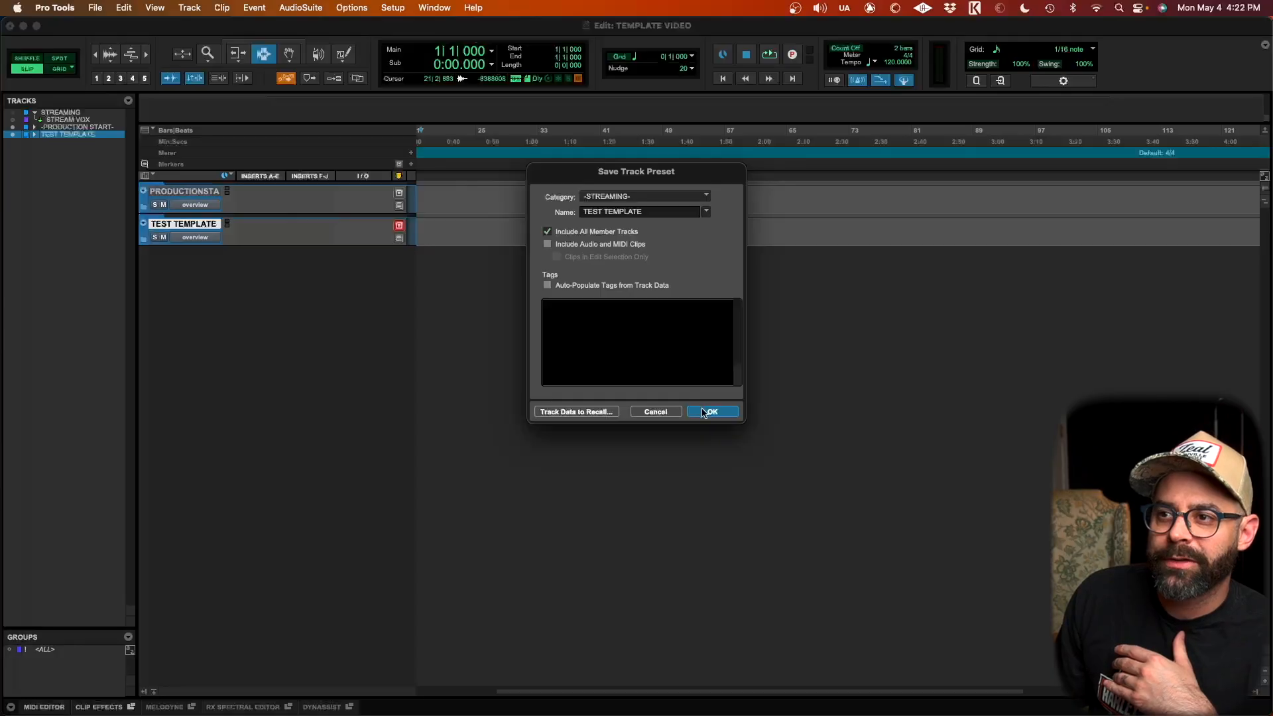
click(704, 412)
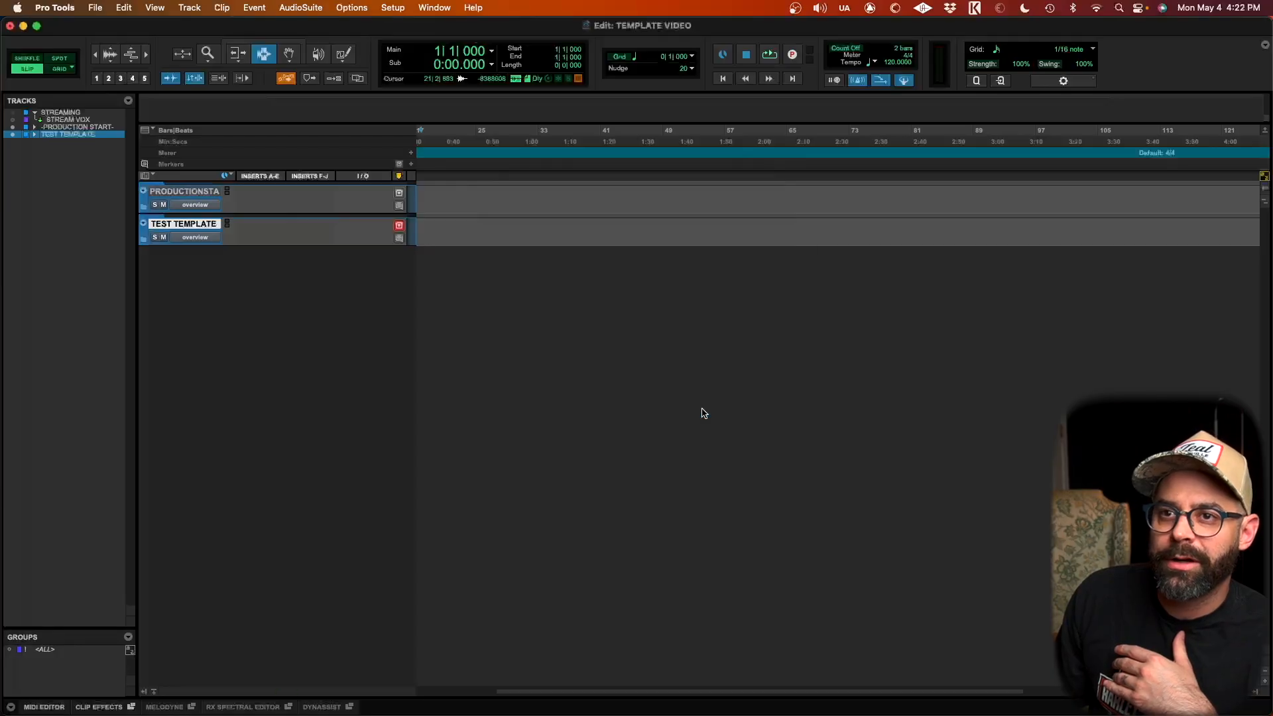
Step: Create new tracks from the TEST TEMPLATE track preset in the -STREAMING- category
key(super+shift+n)
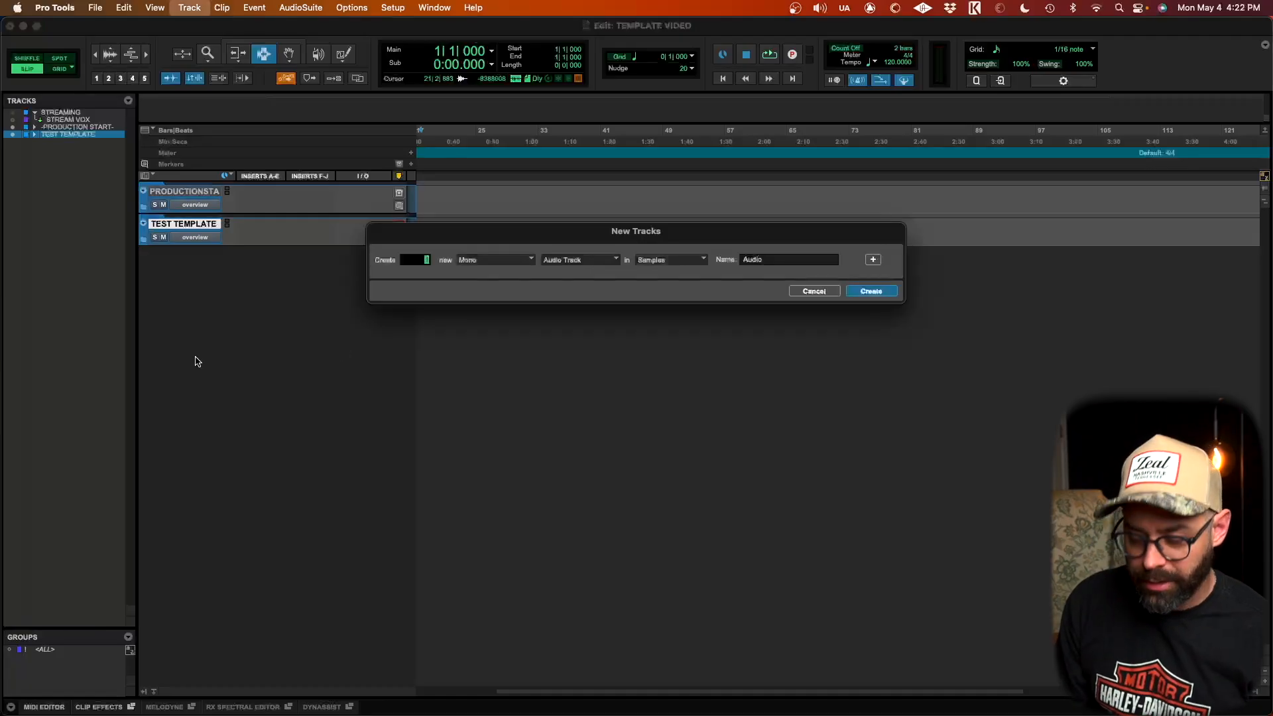
key(super+Down)
key(super+Down)
key(super+Down)
key(super+Down)
key(super+Down)
key(super+Down)
key(super+Down)
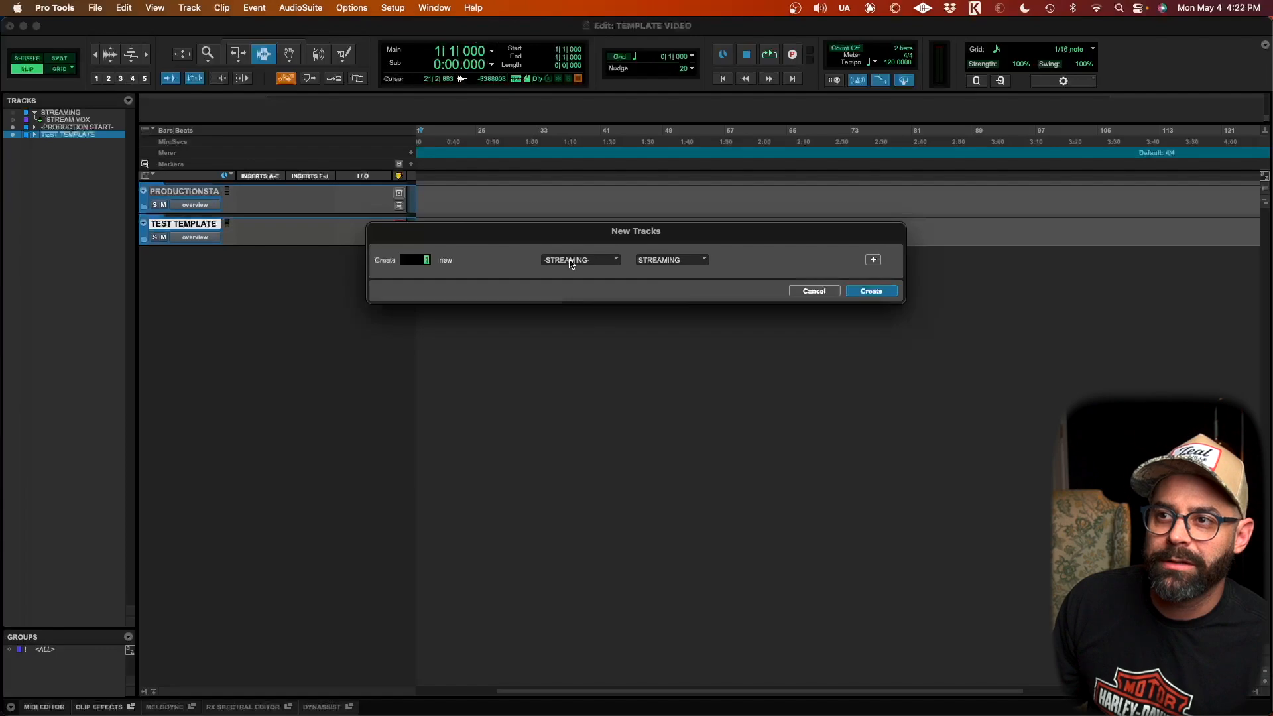
click(674, 263)
click(676, 275)
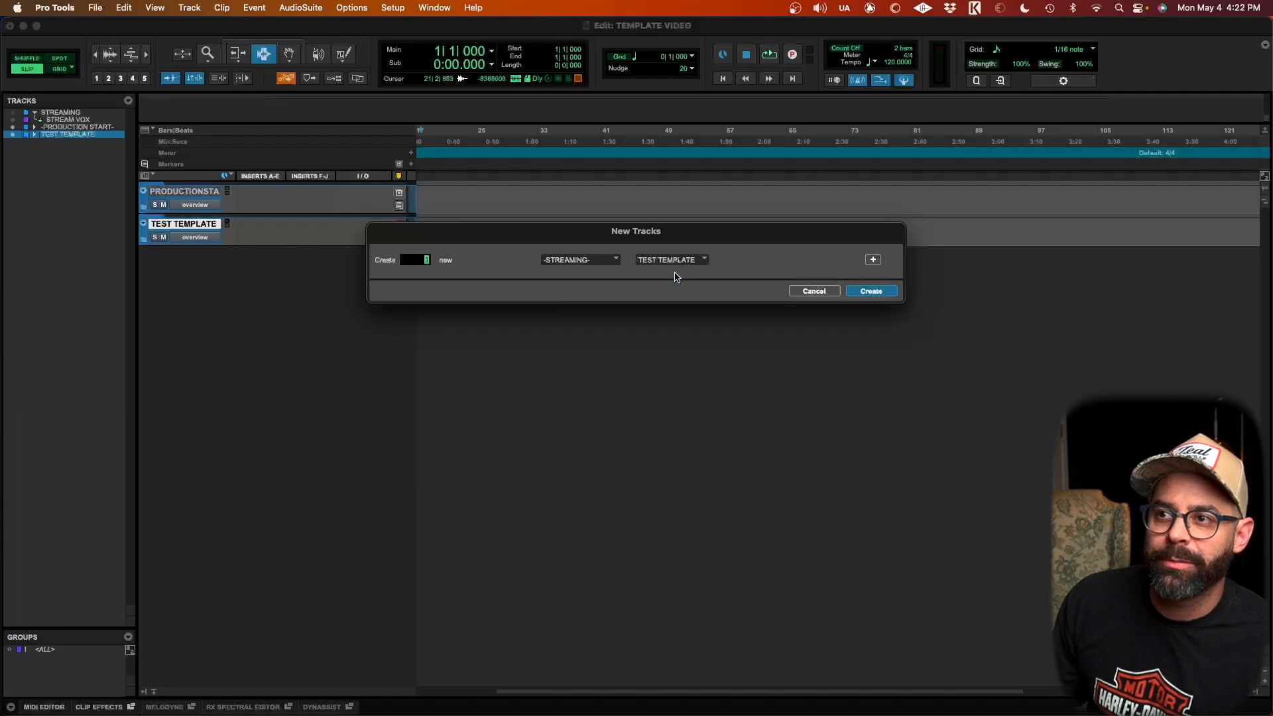
click(869, 291)
Step: Collapse the newly created template folder in the edit window
scroll(225, 323, down, 5)
scroll(250, 415, up, 5)
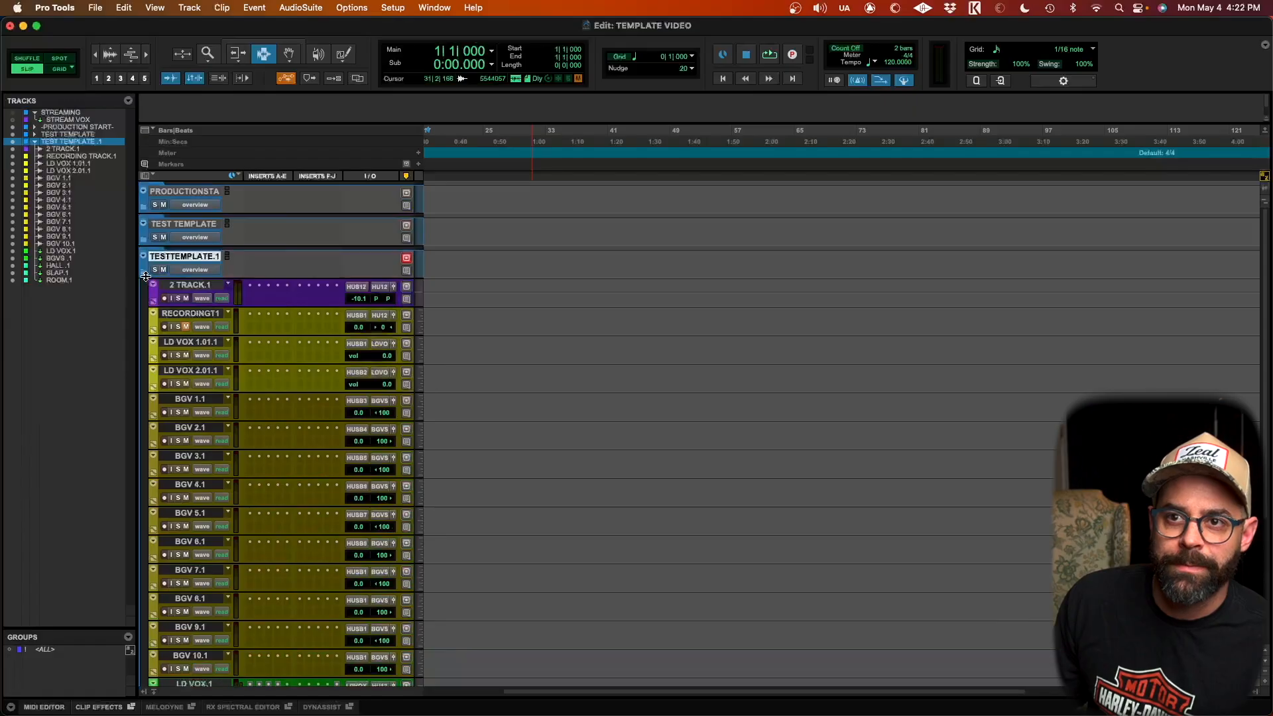
click(143, 276)
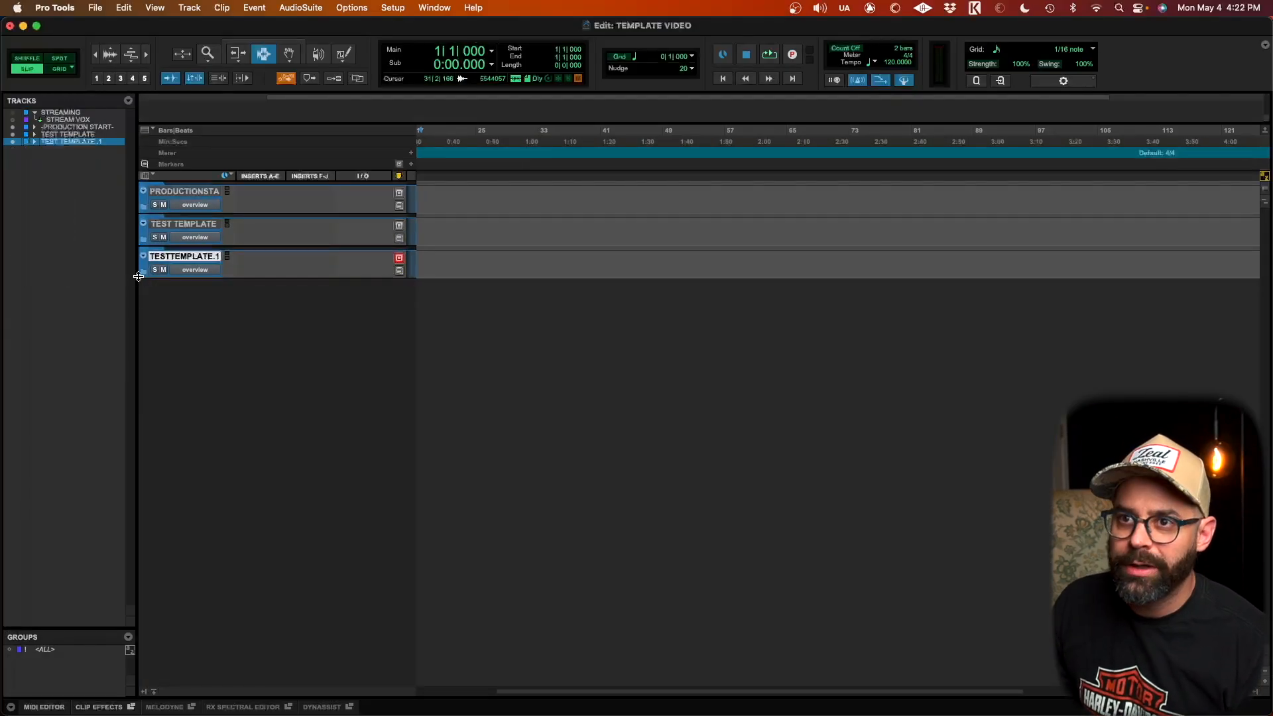
Step: Expand the newly created template folder and scroll through its tracks
click(139, 276)
scroll(230, 358, down, 6)
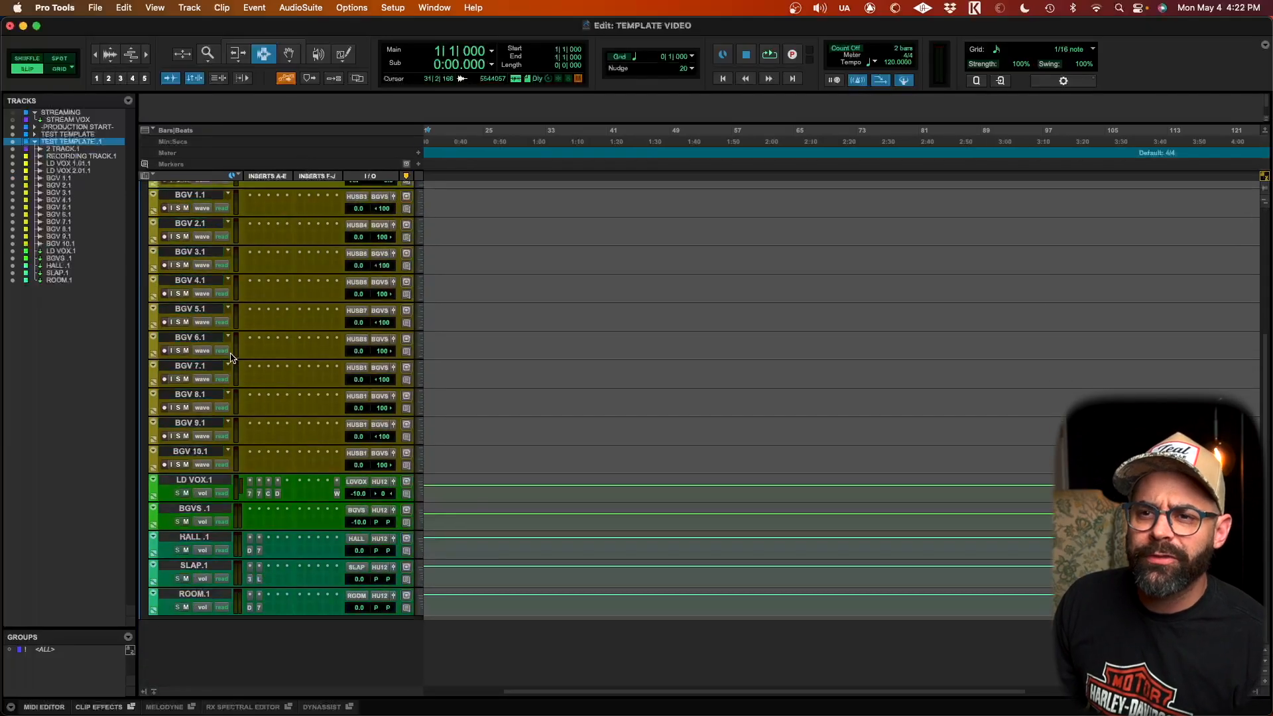
click(197, 538)
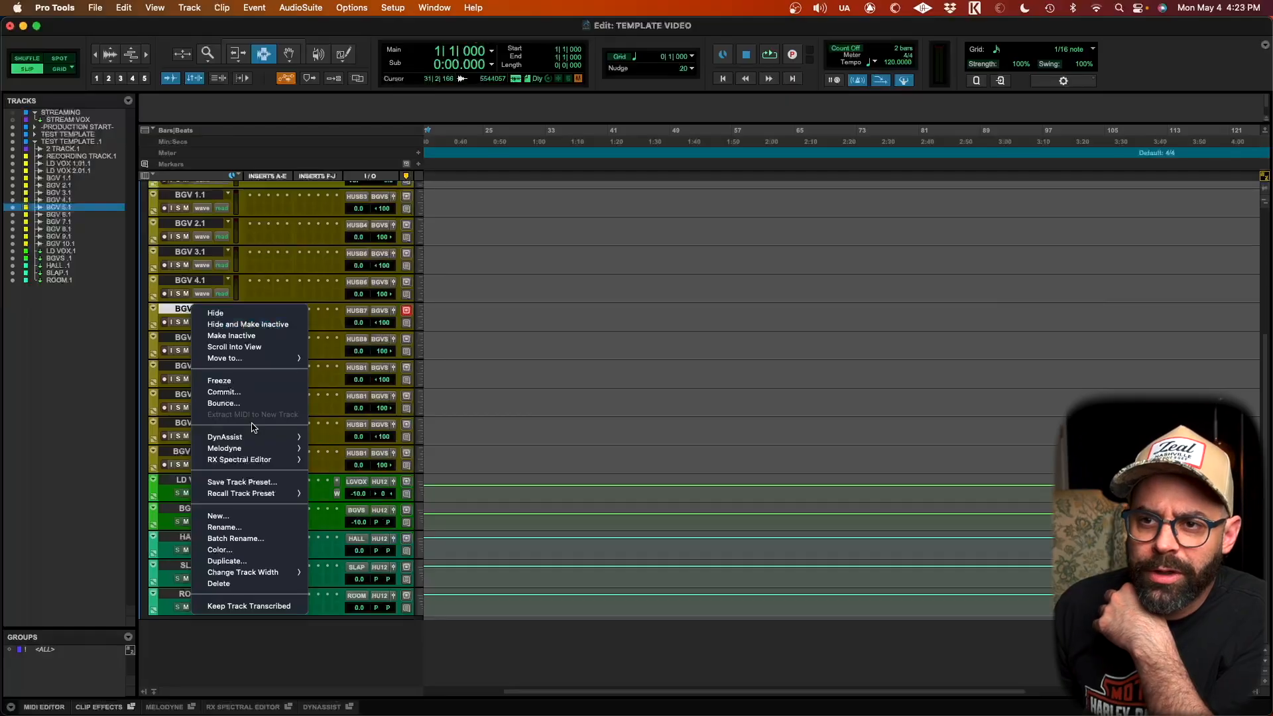
Step: Recall an FX STRIPS delay track preset onto the BGV 5.1 track
mouse_move(273, 498)
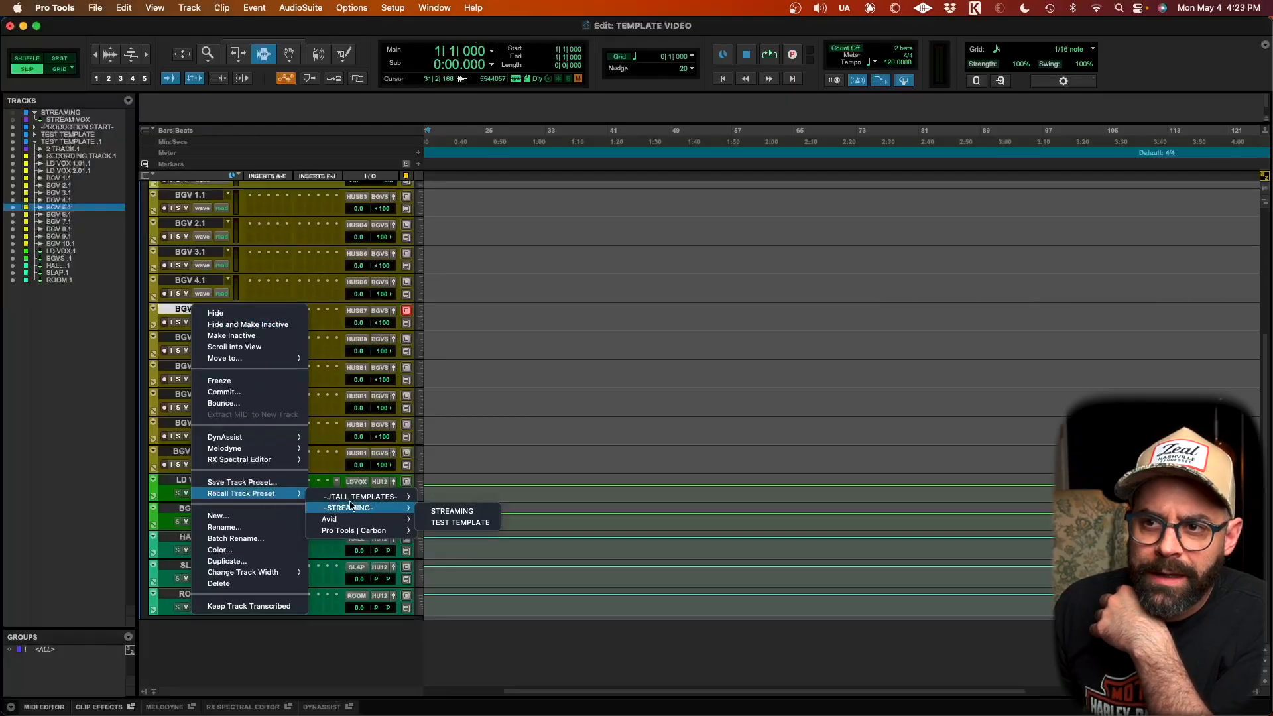
mouse_move(350, 500)
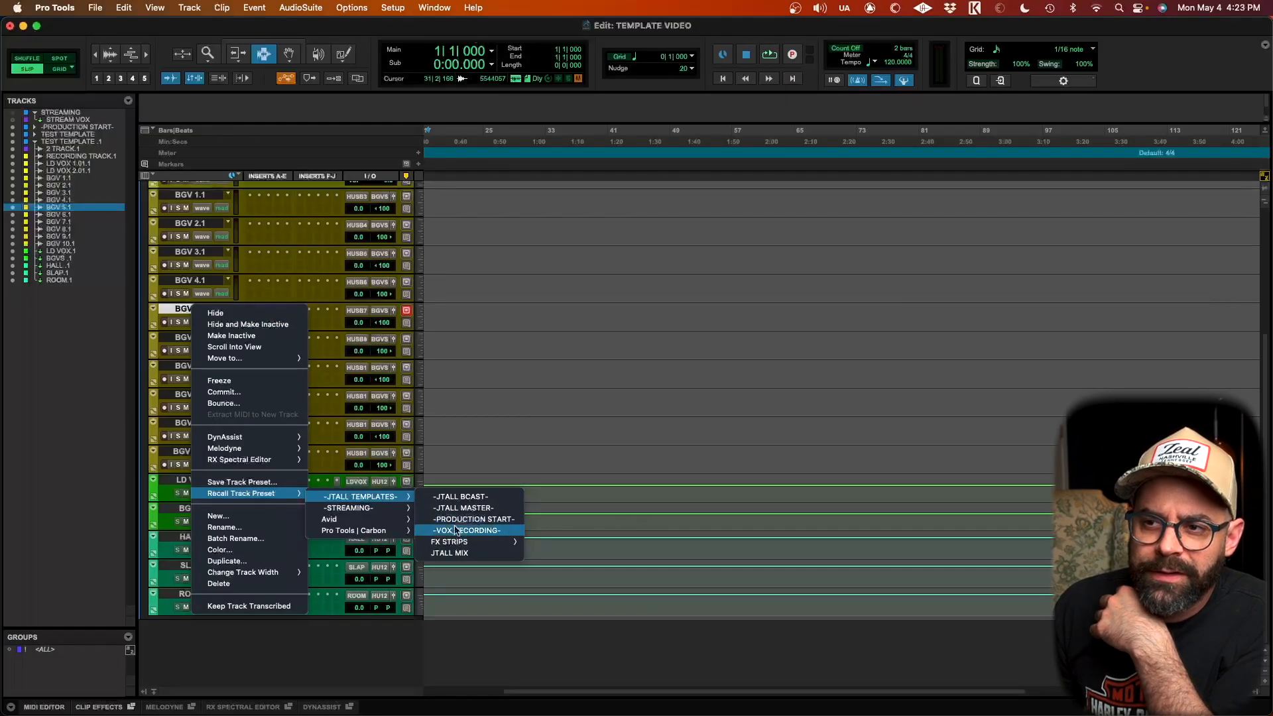
mouse_move(454, 543)
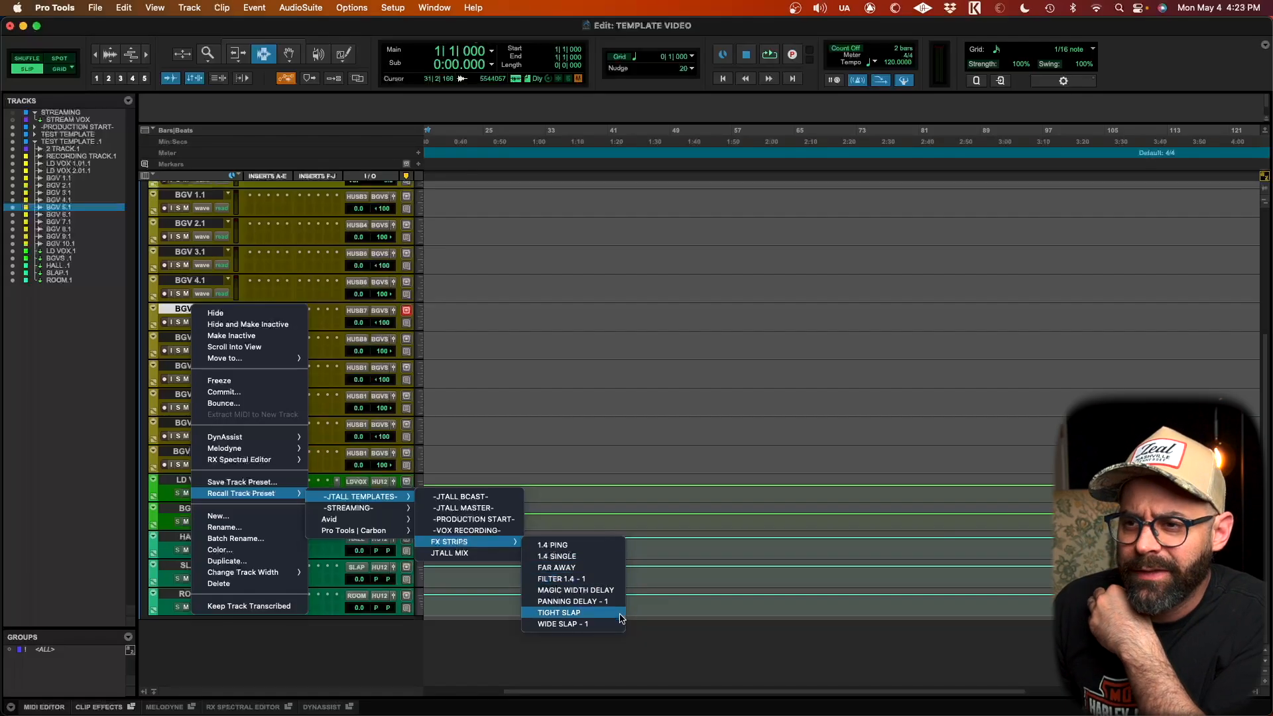
click(605, 549)
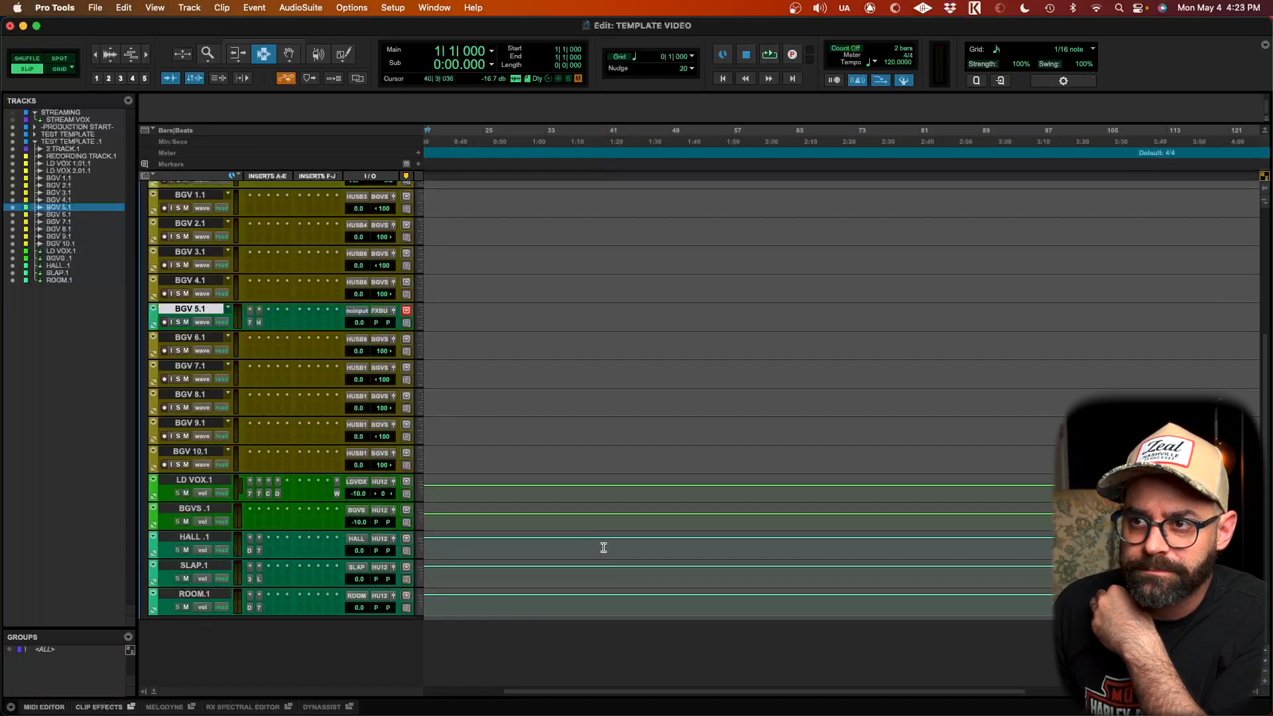
Step: Open and close the EQ and H-Delay plug-in windows on the BGV 5.1 track to inspect them
click(250, 324)
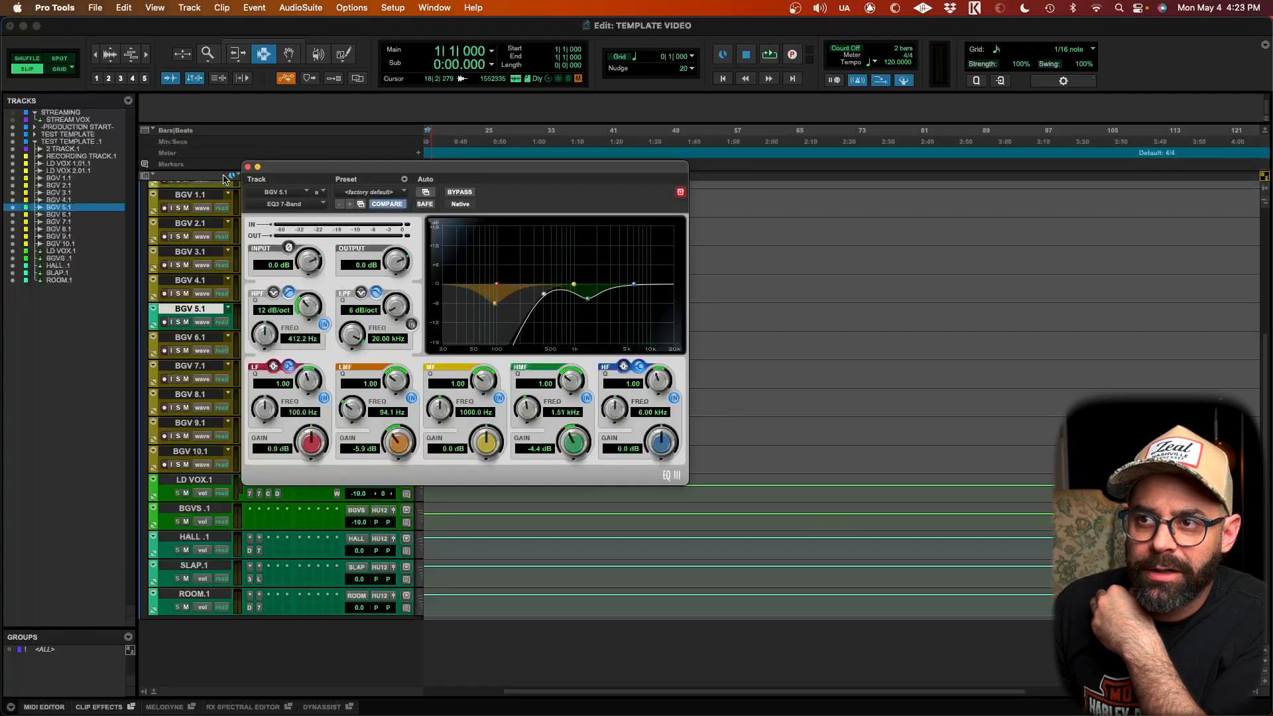
click(247, 167)
click(258, 323)
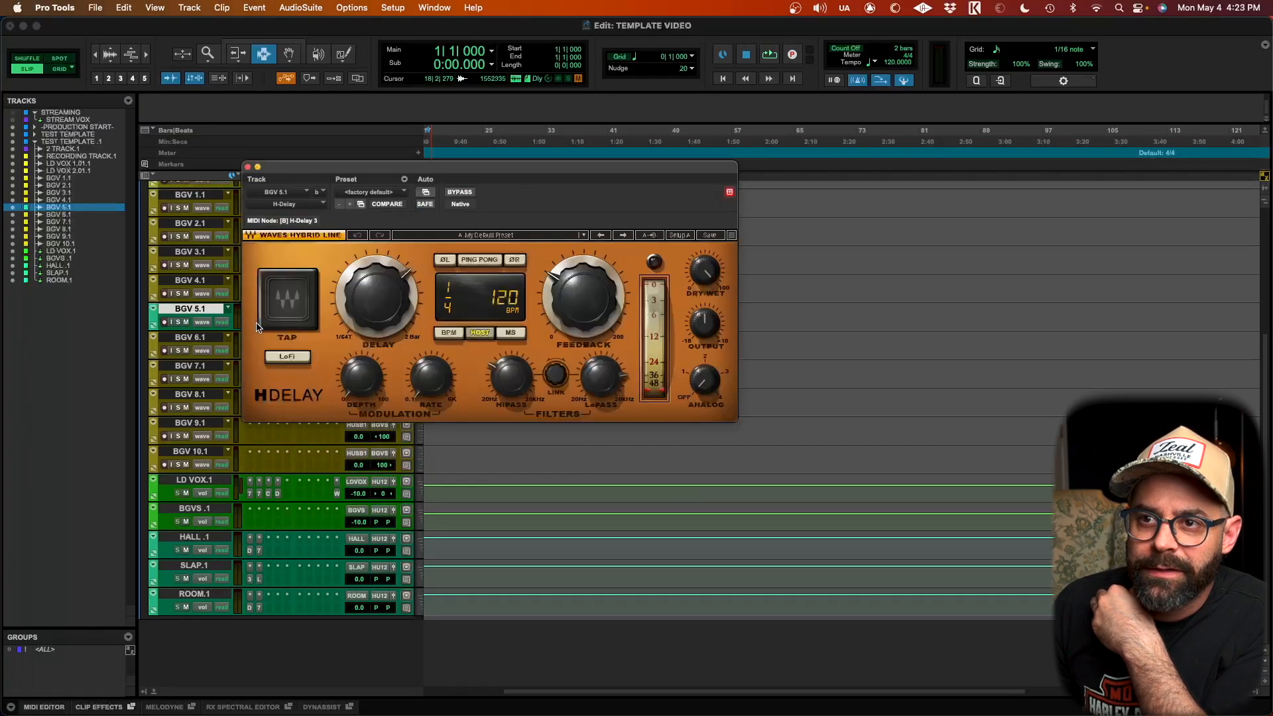
click(248, 167)
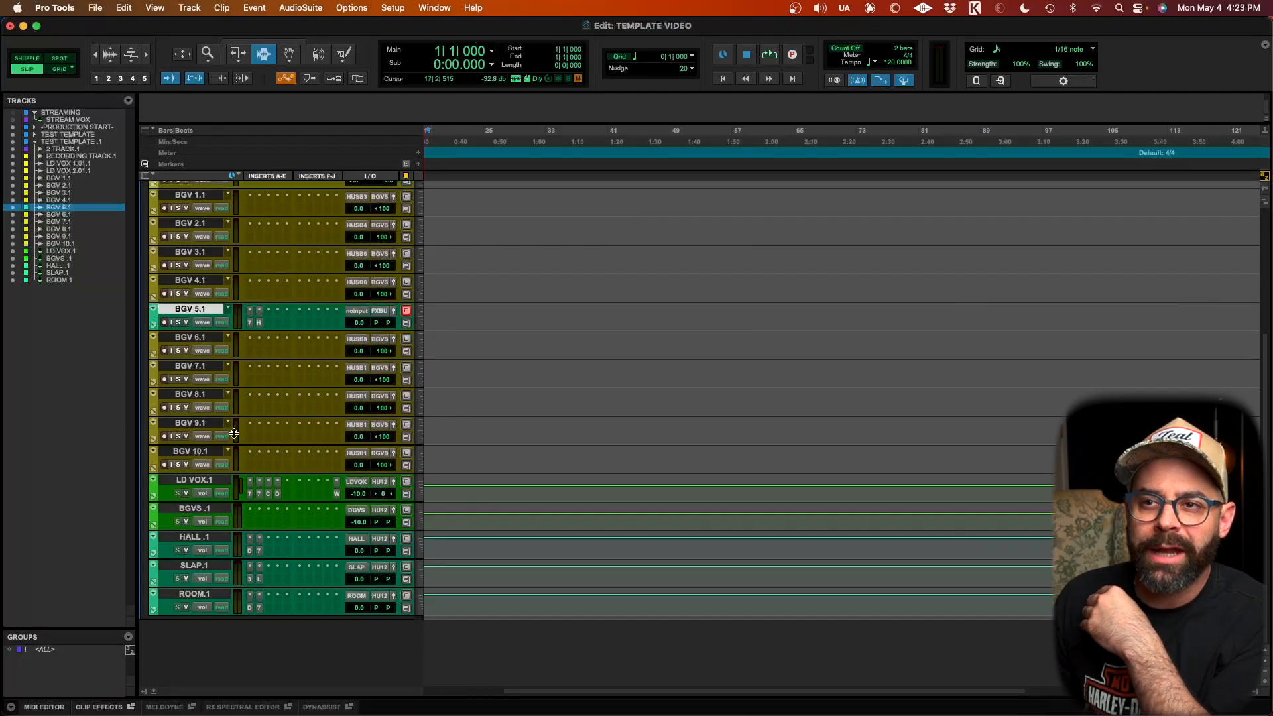
Step: Create one new track below BGV 10.1 from the FX STRIPS track preset 1.4 PING
click(197, 452)
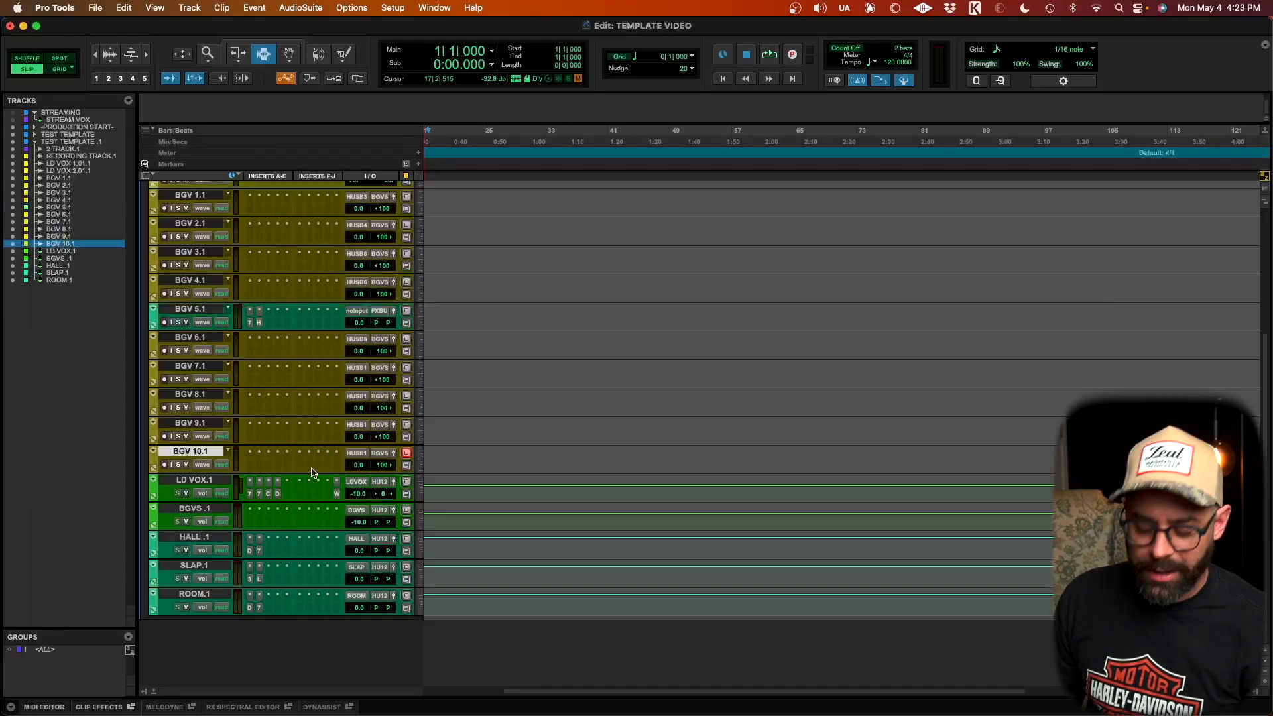
key(super+shift+n)
key(super+Down)
key(super+Down)
key(super+Down)
key(super+Down)
key(super+Down)
key(super+Down)
key(super+Down)
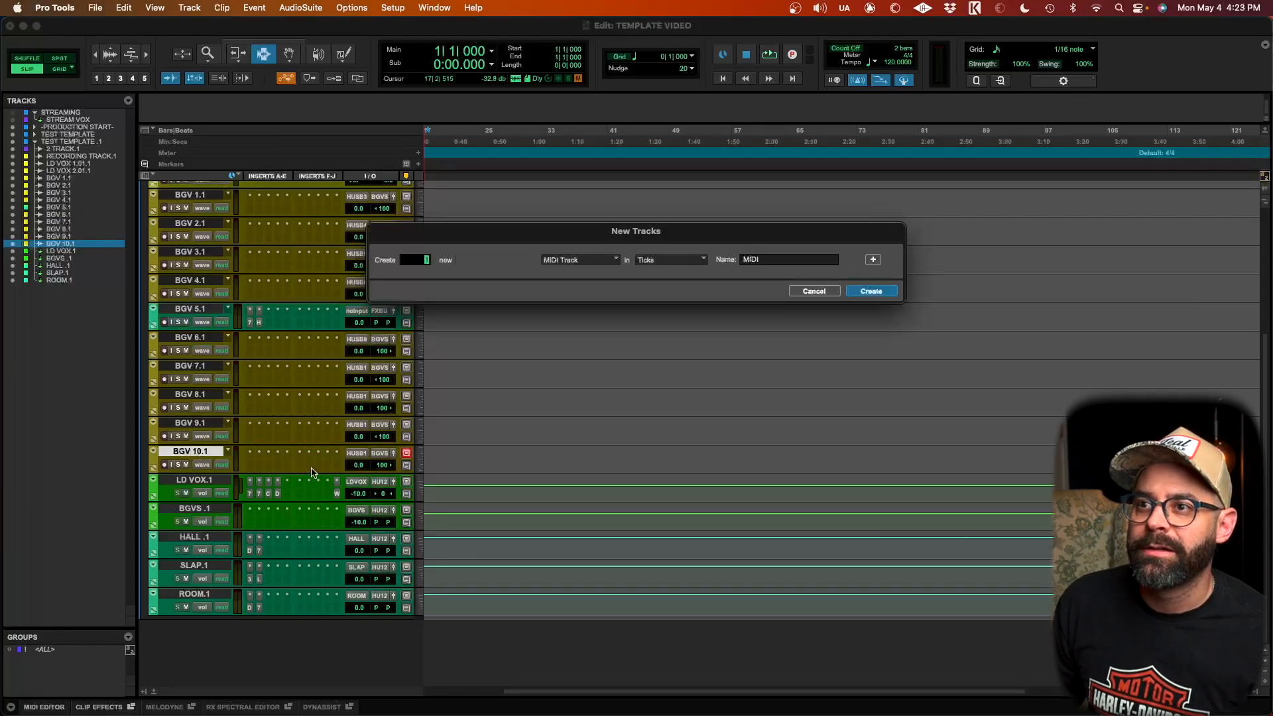
key(super+Down)
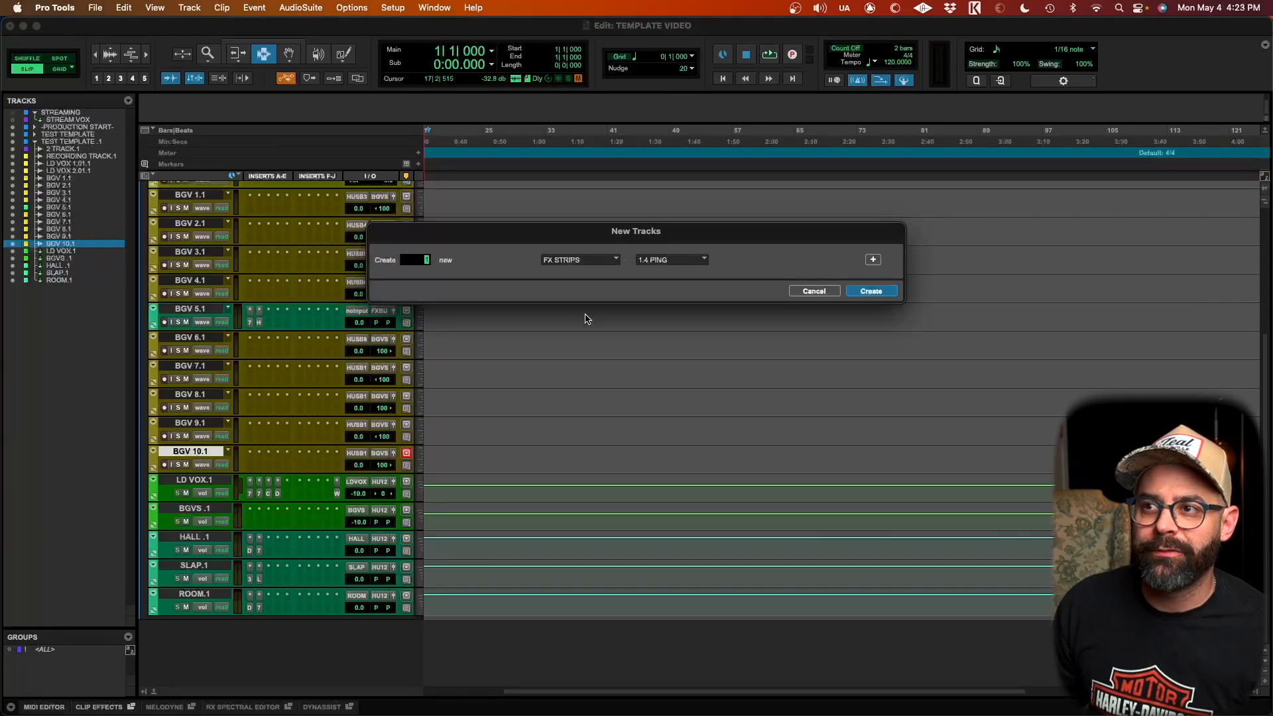
click(871, 292)
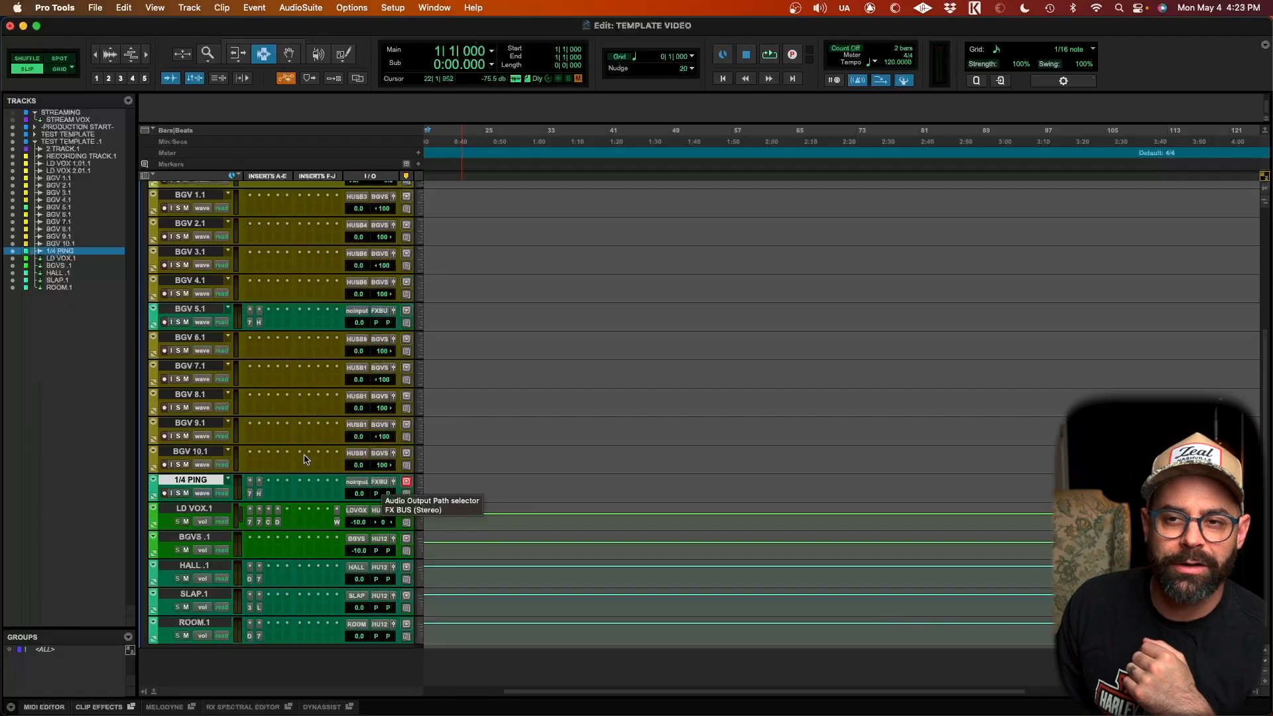
Step: Start importing session data from the 1.11.26 DRUM ROOM TEST session file
scroll(263, 343, up, 5)
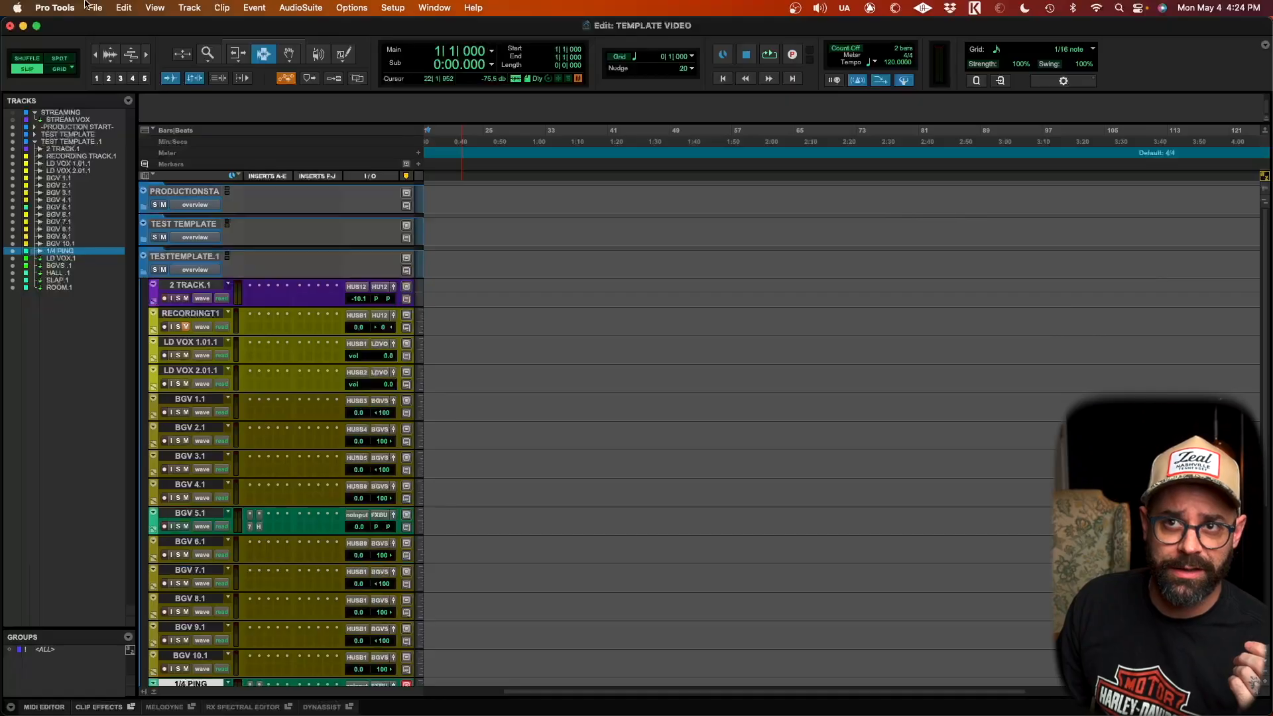
click(95, 7)
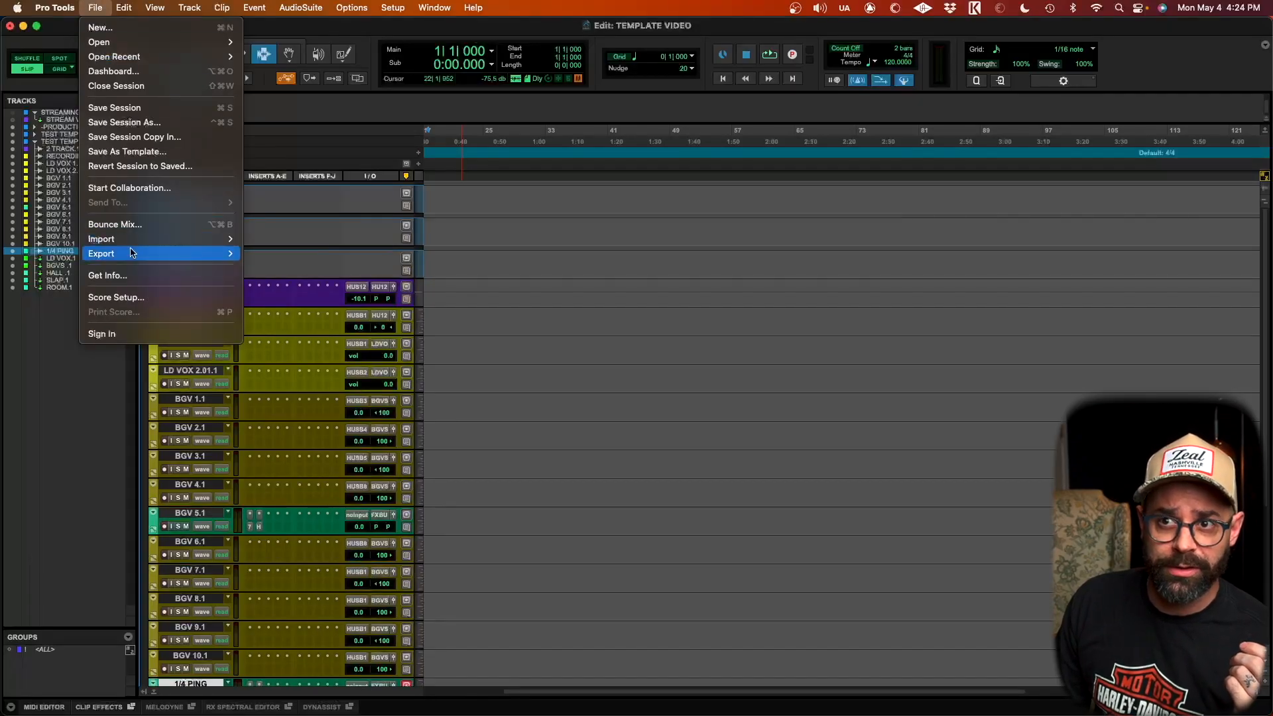
mouse_move(145, 238)
click(310, 243)
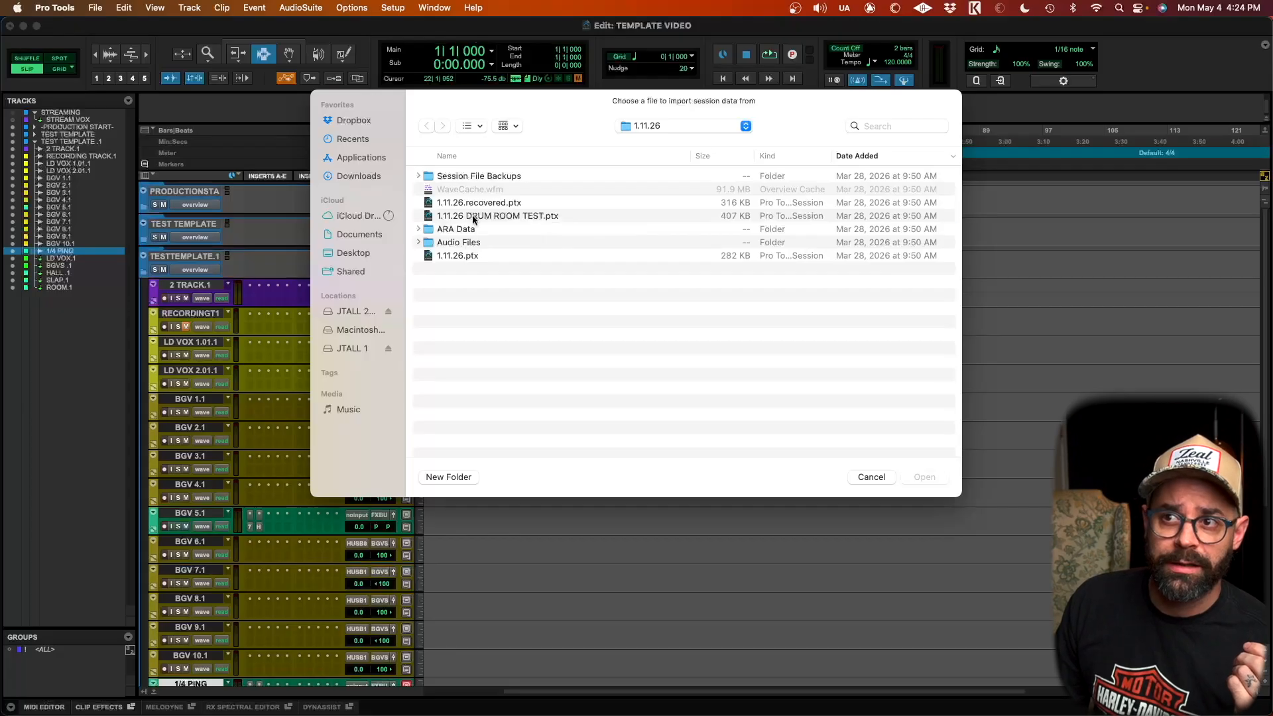
double_click(474, 216)
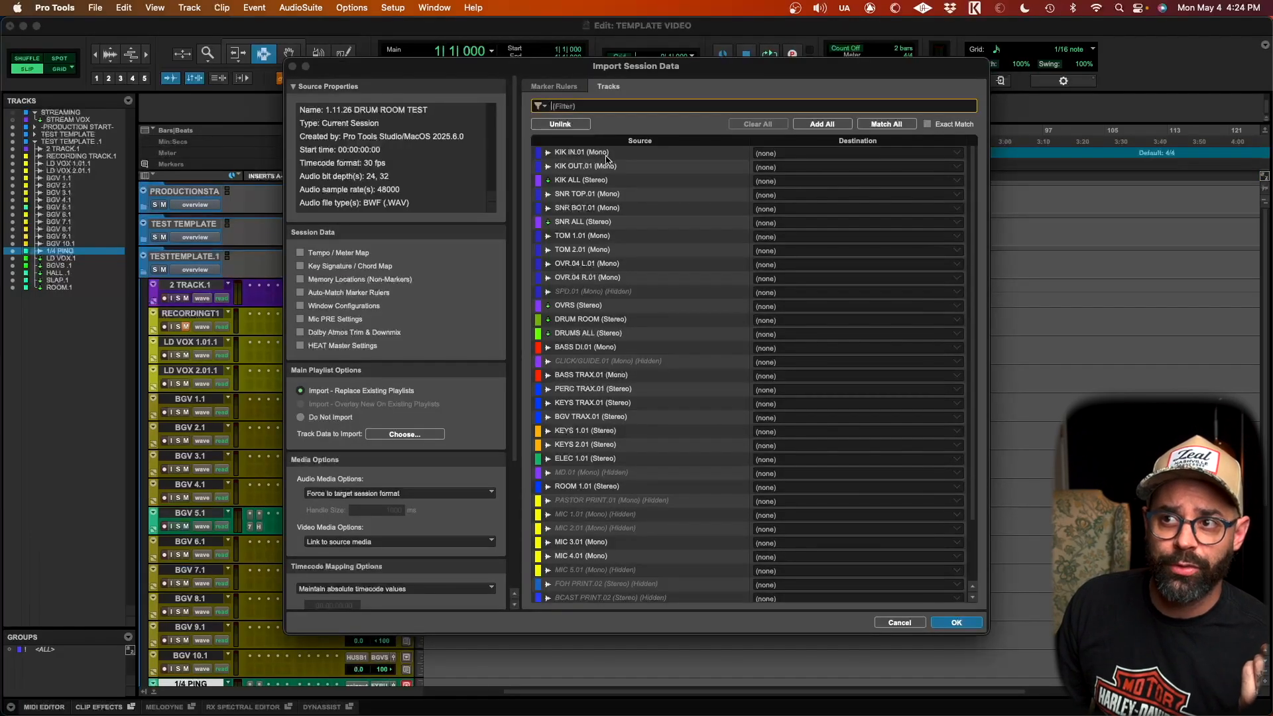